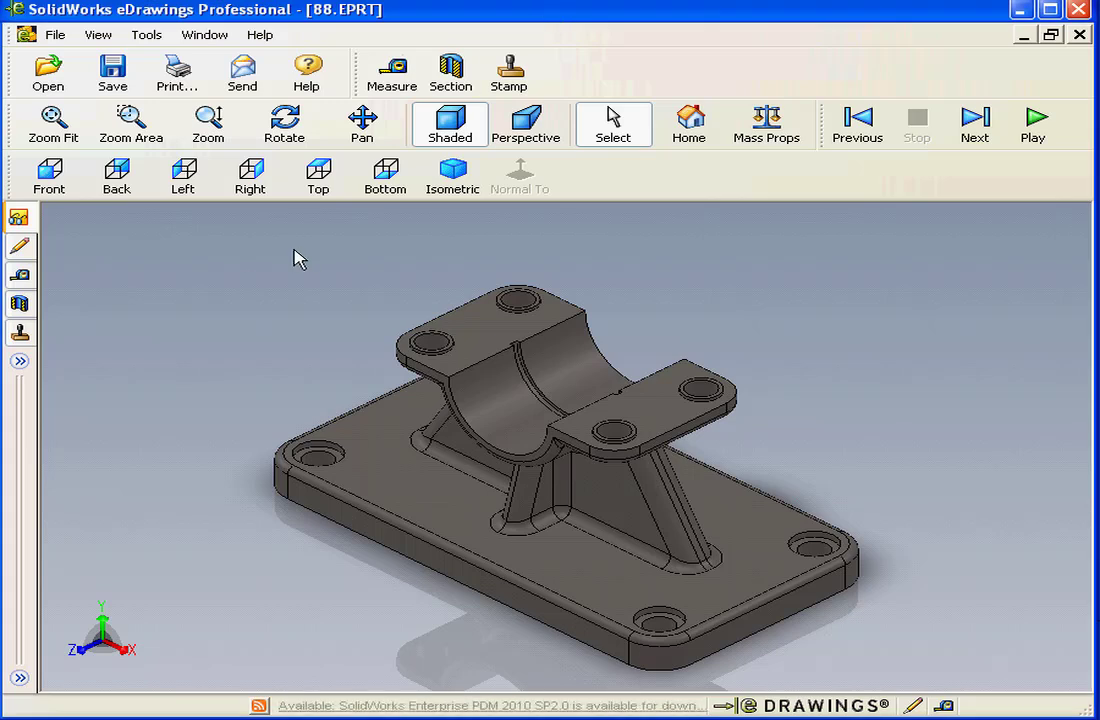
- Show the Markup pane beside the 88.EPRT bracket and browse the Tools > Markup commands
left_click(30, 247)
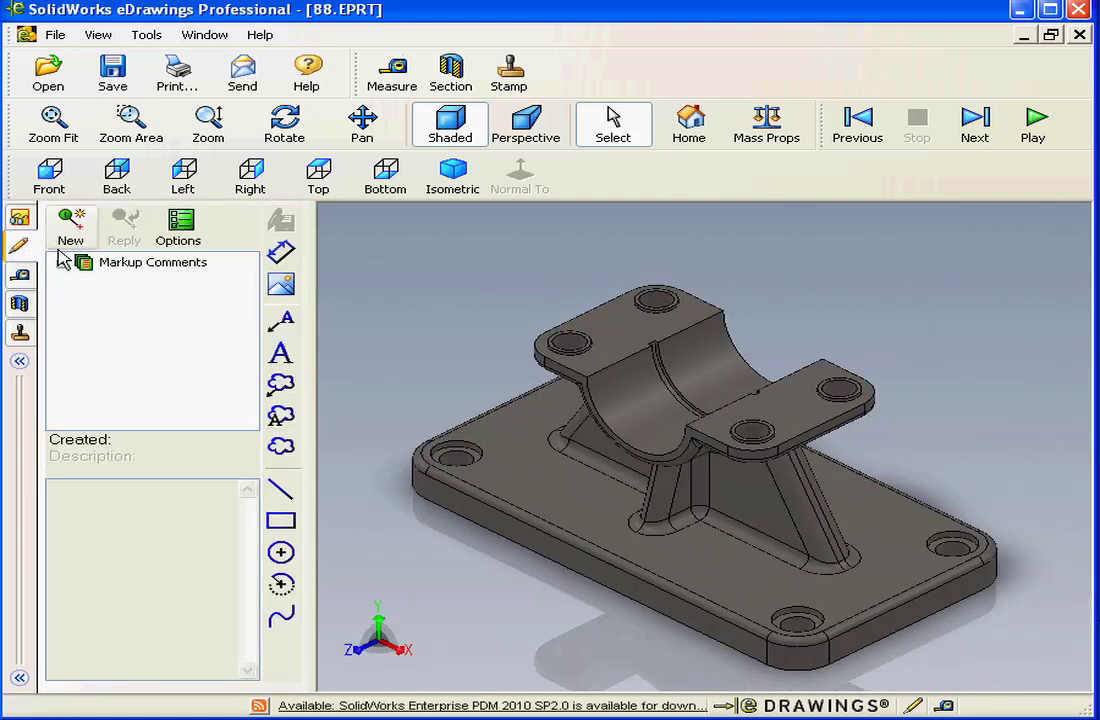
left_click(146, 35)
mouse_move(199, 243)
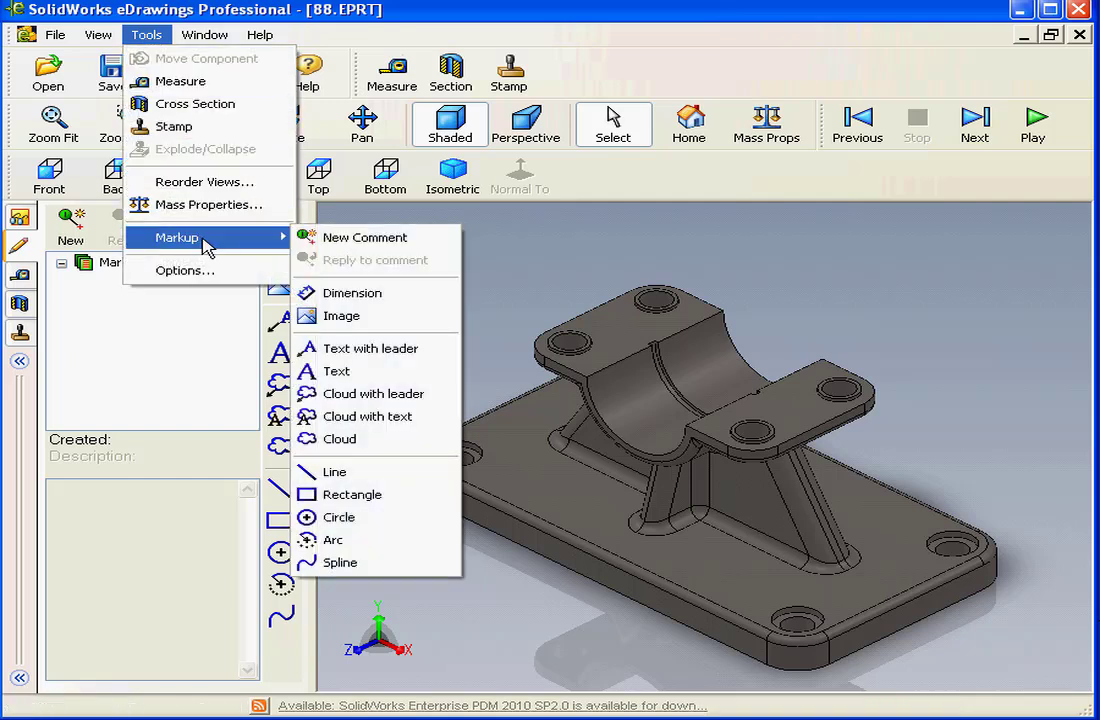
left_click(183, 335)
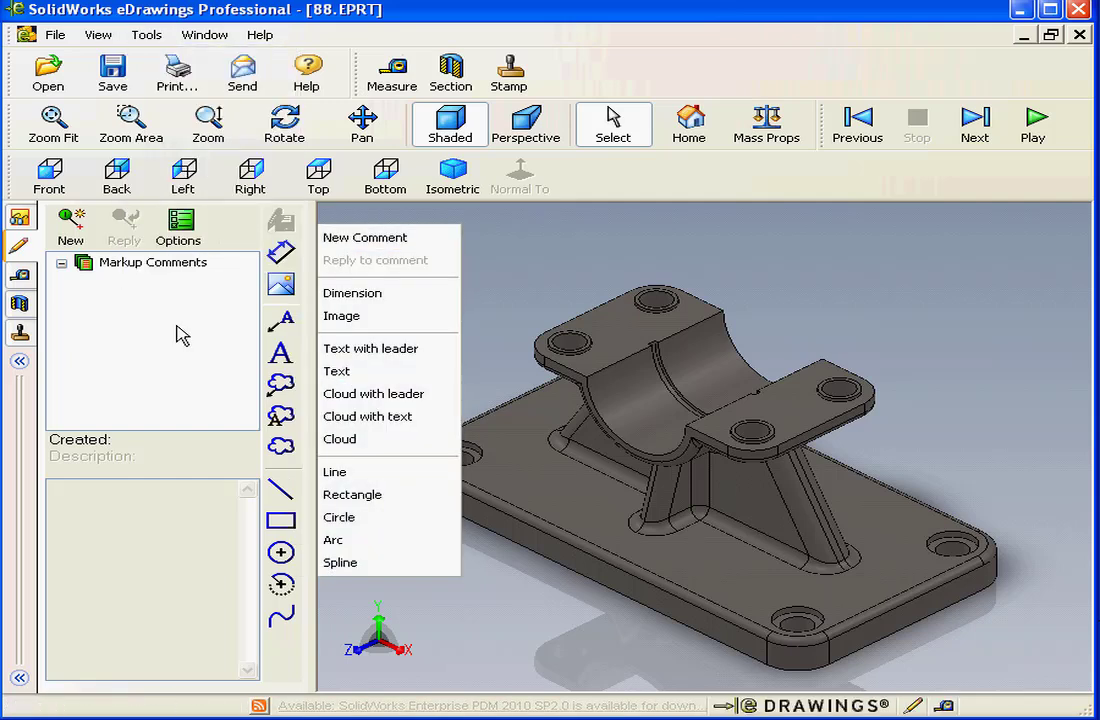
- Enter the reviewer's name, phone number and e-mail address as markup comment preferences
left_click(185, 228)
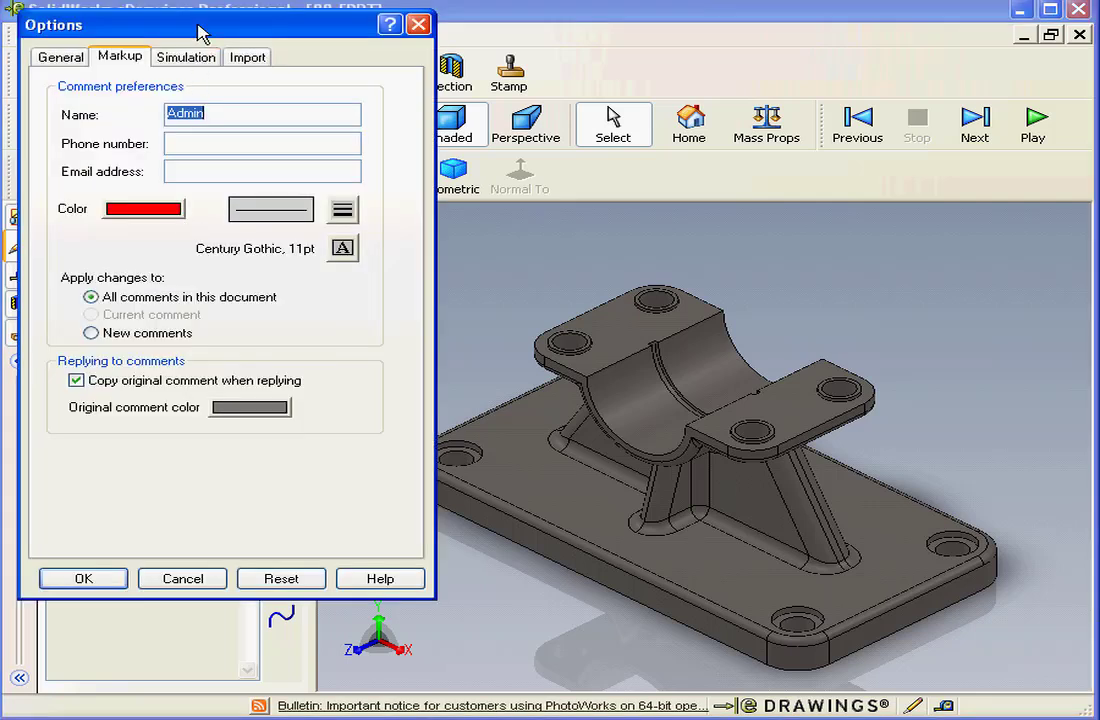
left_click_drag(200, 33, 477, 96)
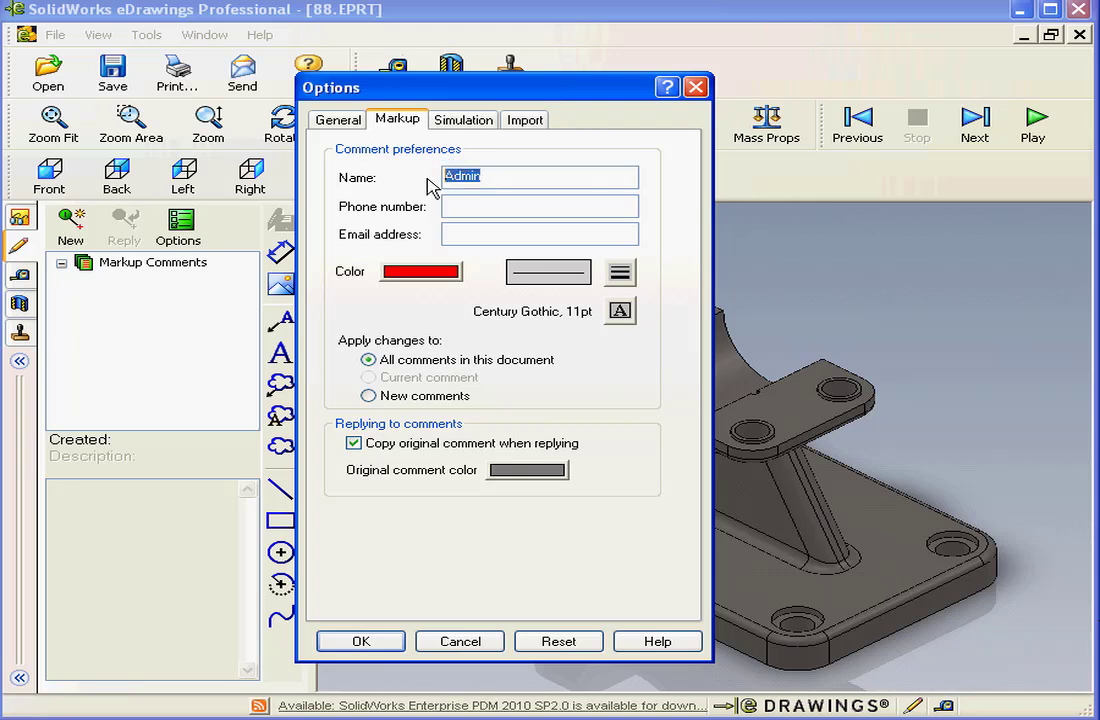
type("Joe Smith")
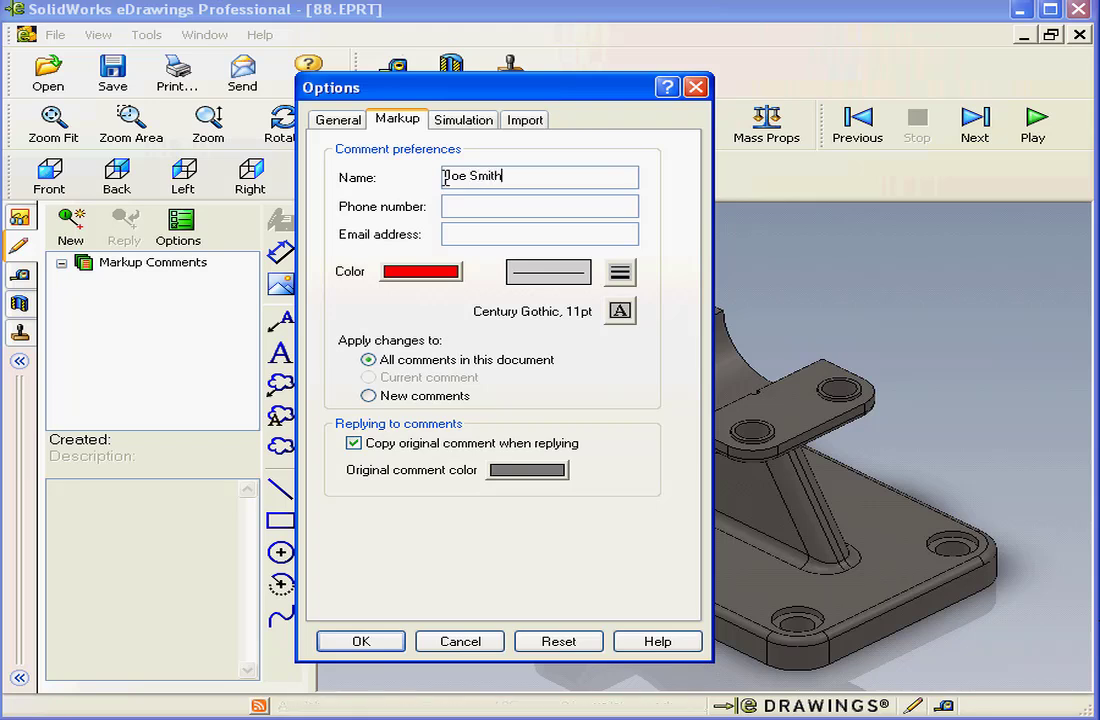
left_click(503, 231)
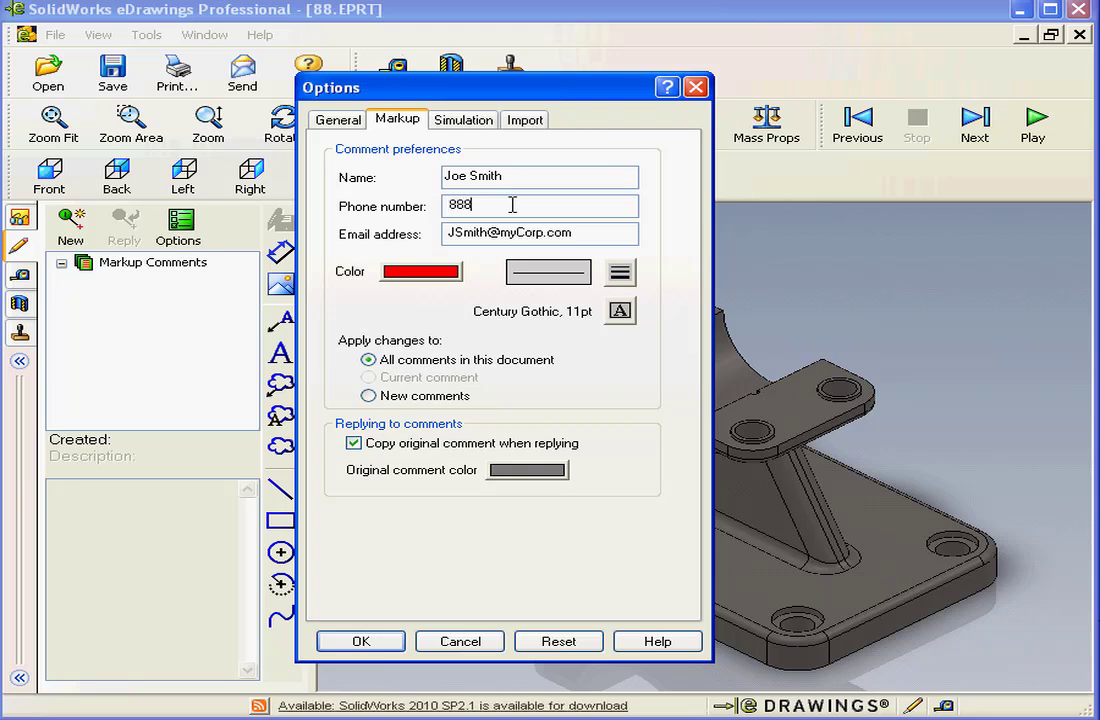
left_click(373, 643)
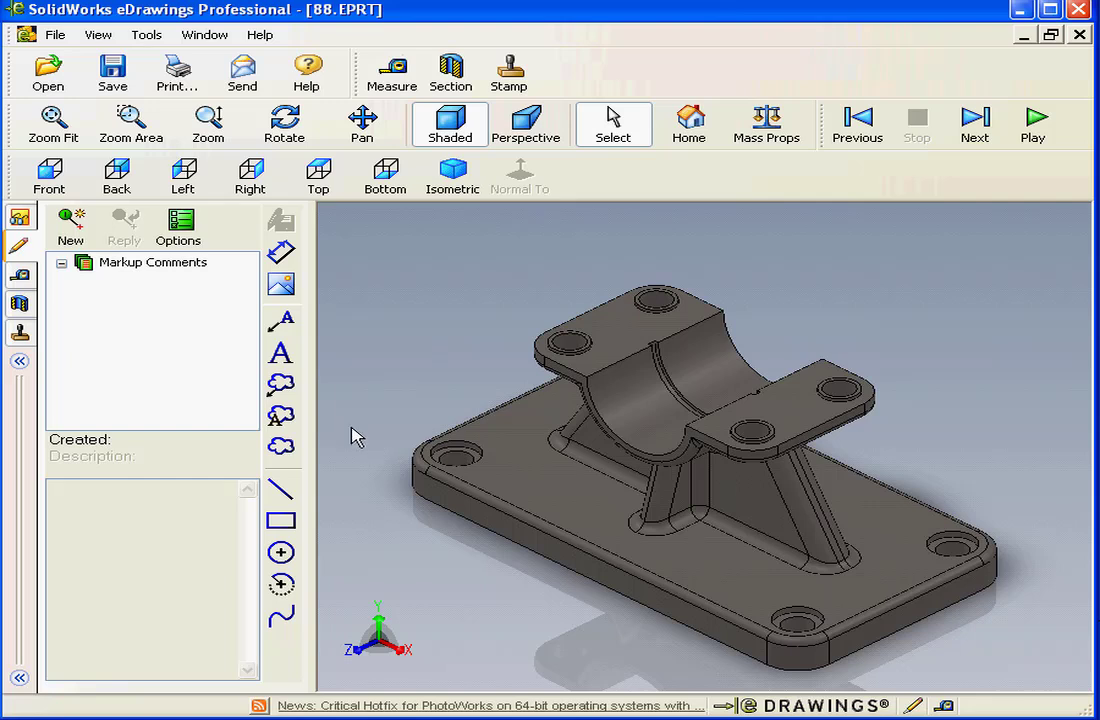
- Start Comment1 and dimension between the two flange holes using the Select Hole filter
left_click(70, 222)
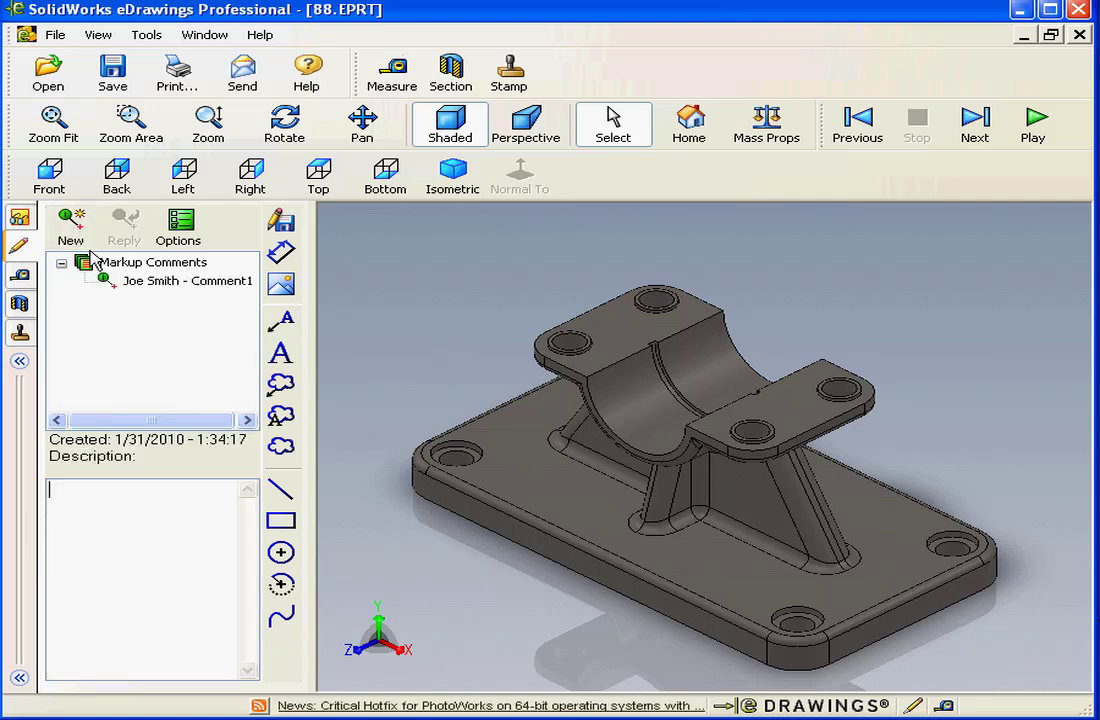
left_click(283, 253)
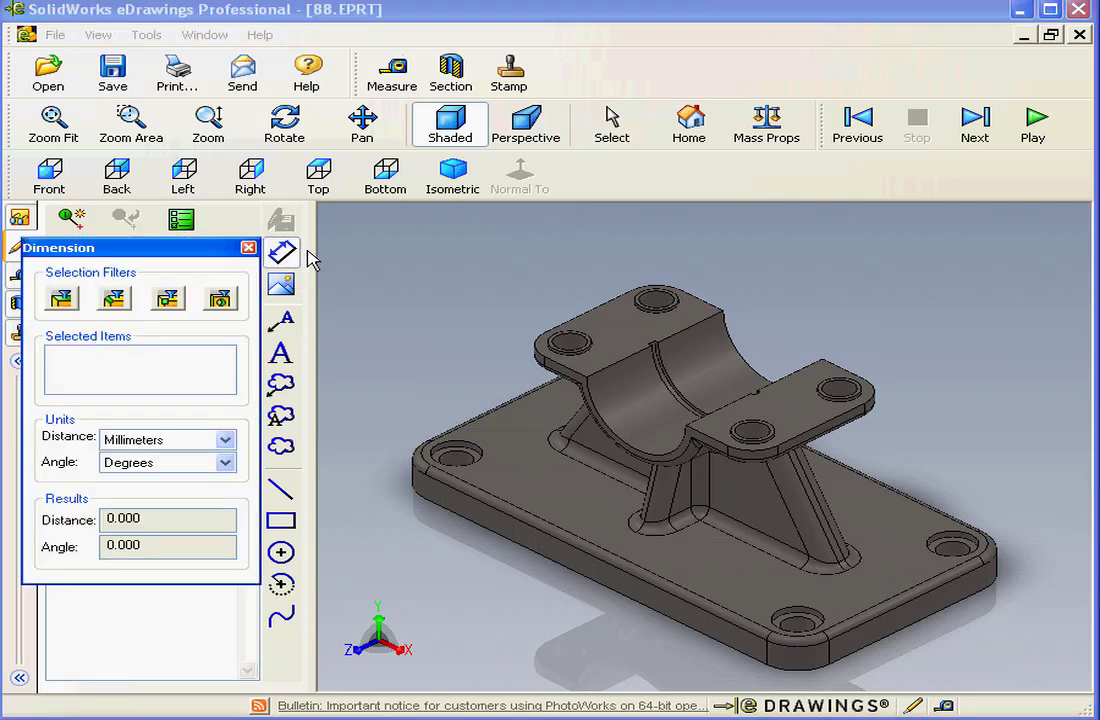
left_click(222, 300)
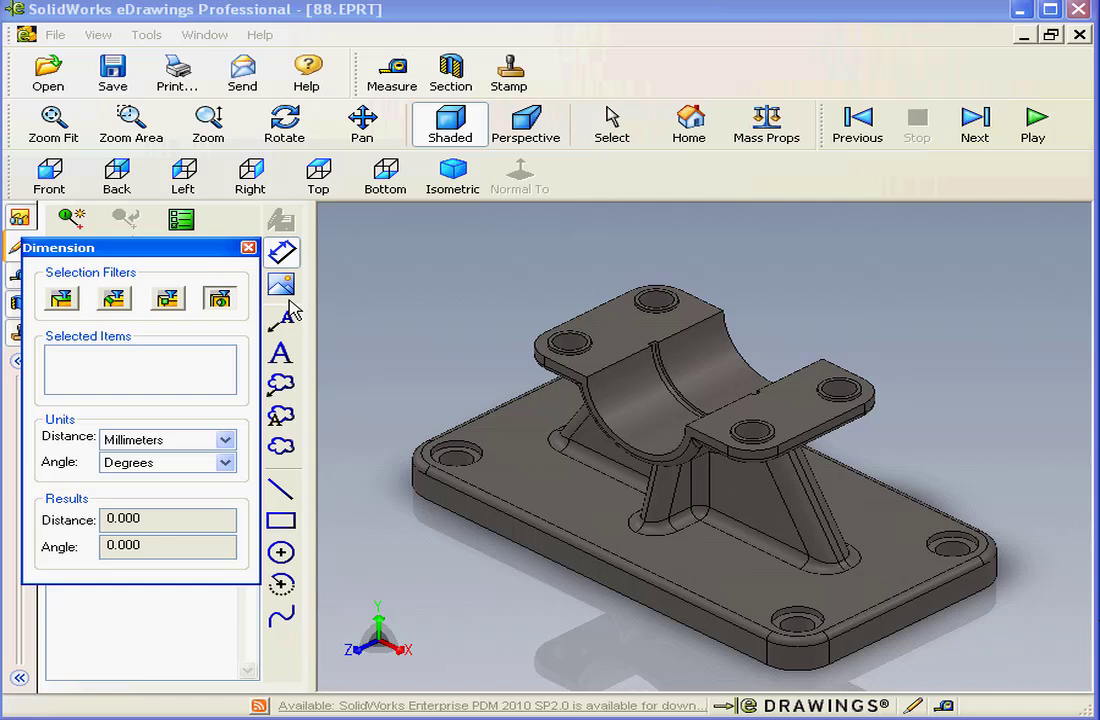
left_click(757, 432)
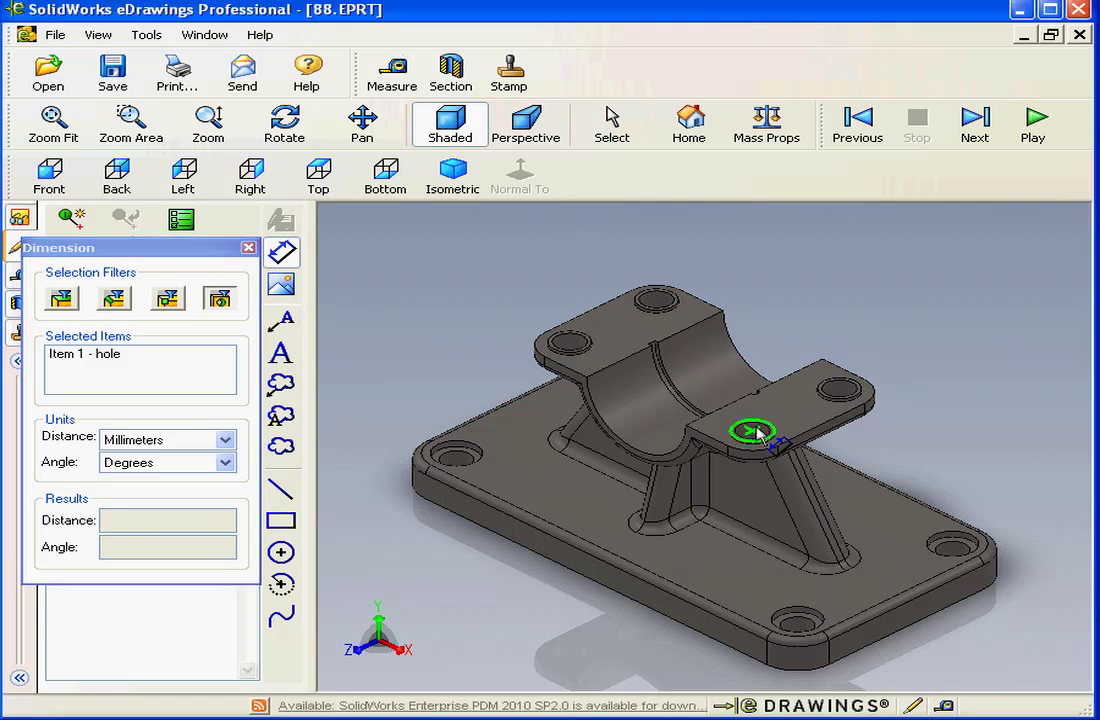
left_click(840, 388)
left_click(925, 345)
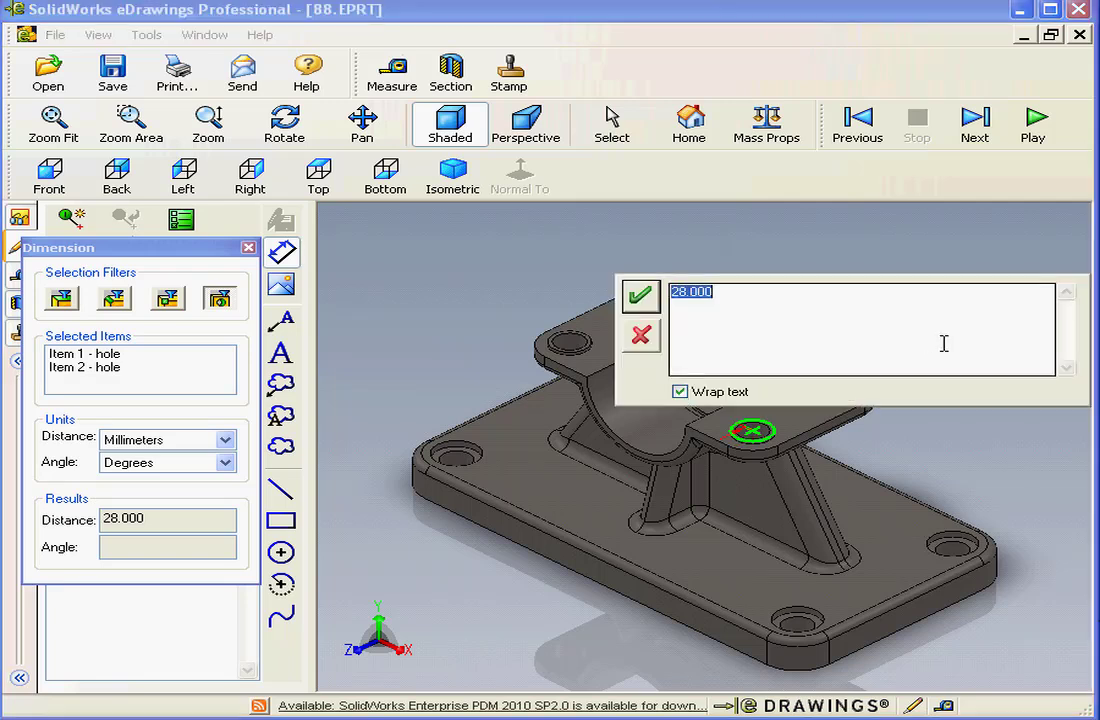
- Append 'Change to 29mm' to the 28.000 dimension label and accept it
left_click(828, 309)
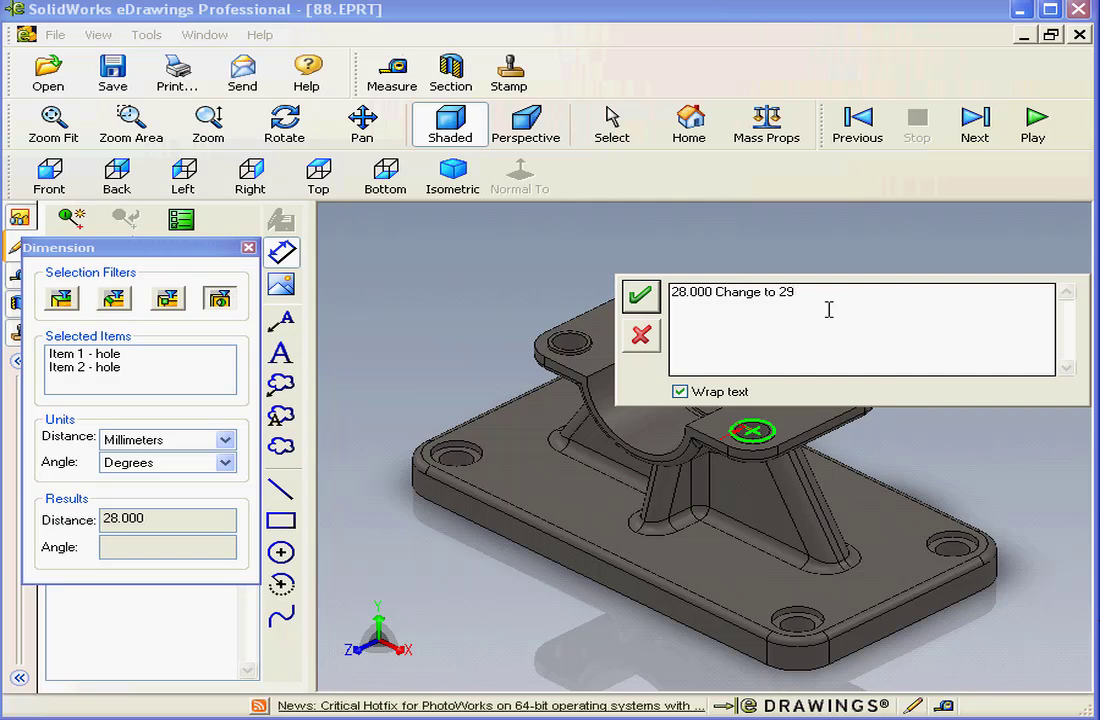
type("mm")
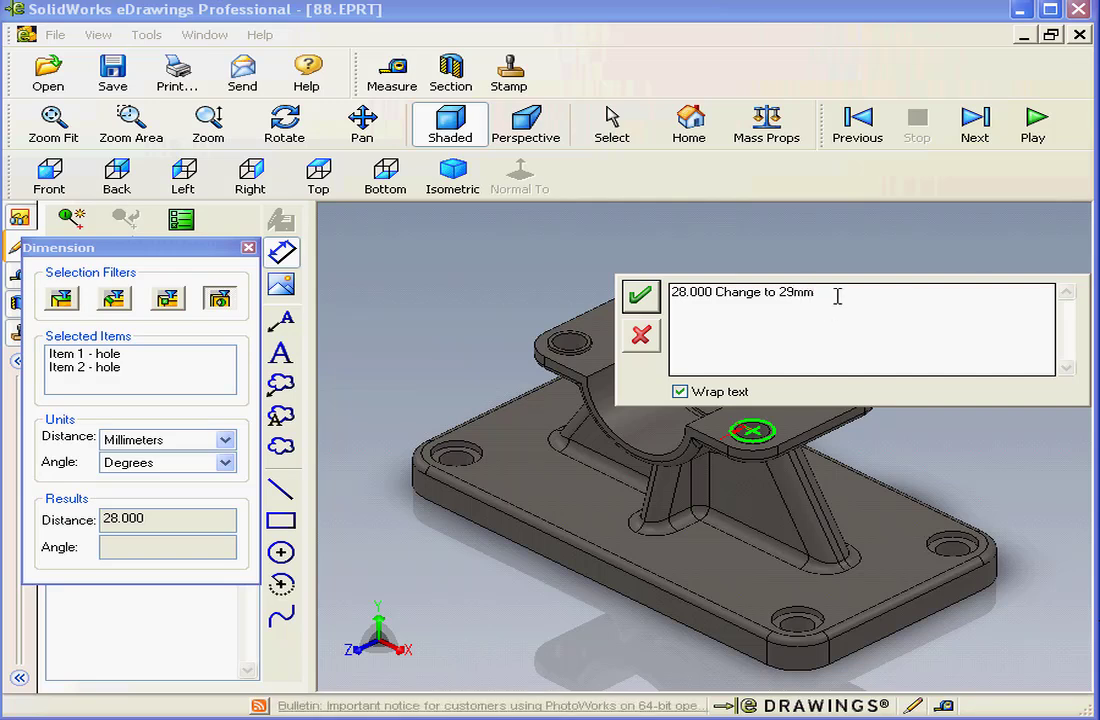
left_click(641, 295)
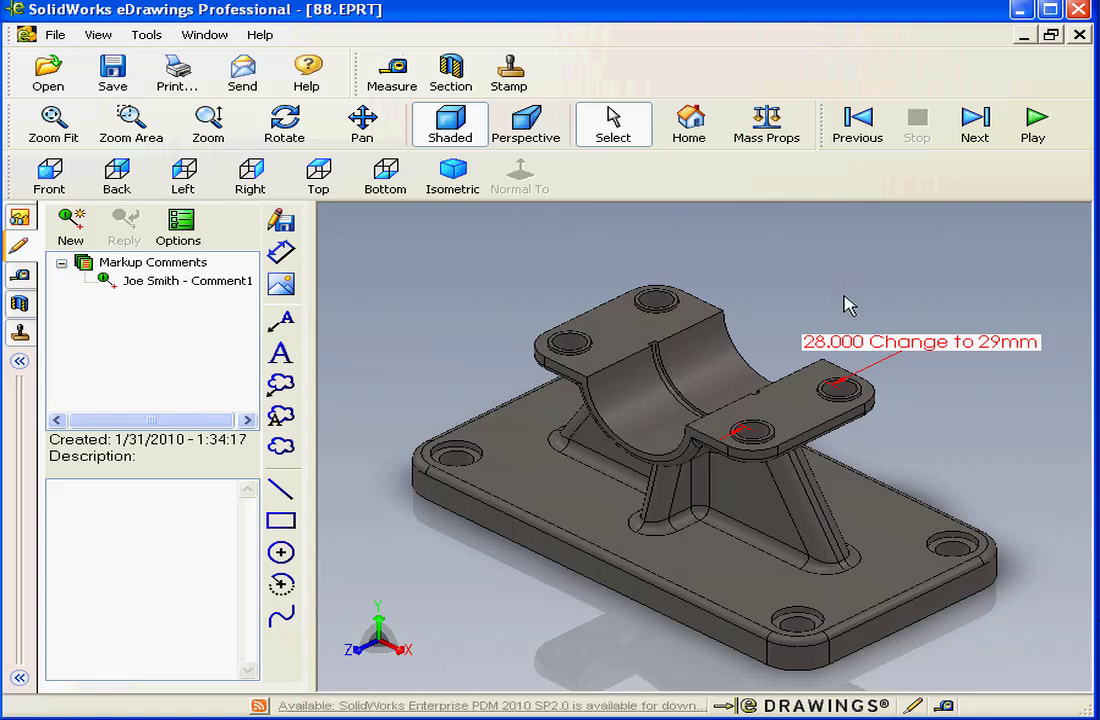
- Give the dimension comment a dark red colour and 12 pt font, applied to the current comment
right_click(910, 350)
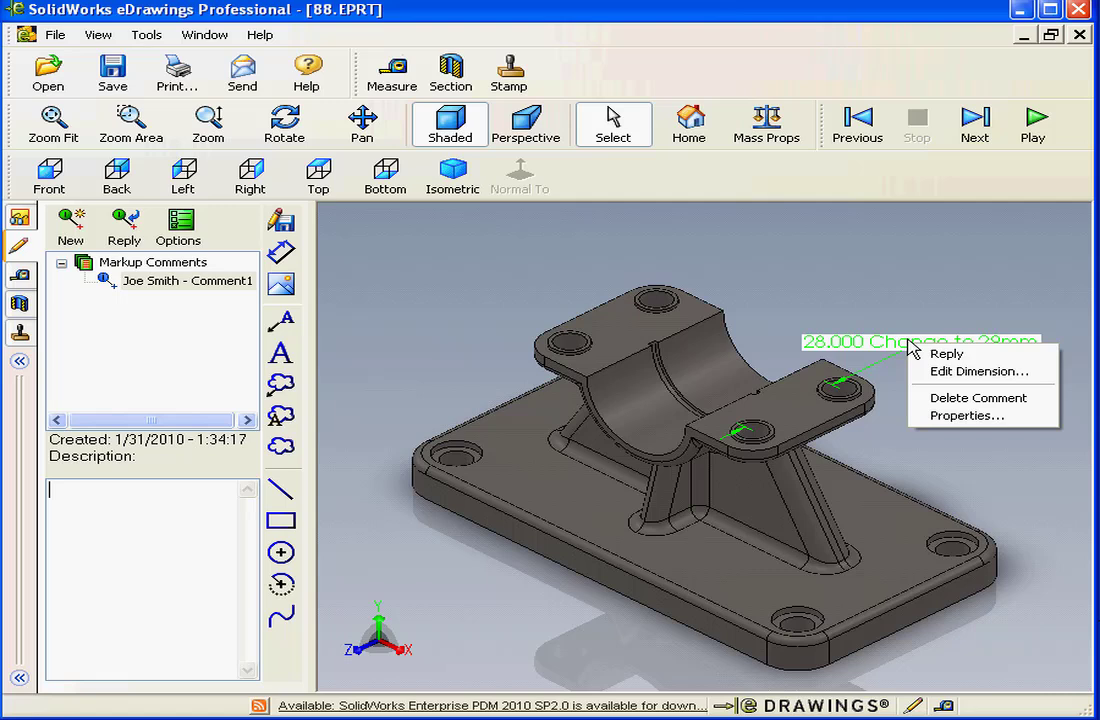
left_click(950, 418)
left_click(150, 208)
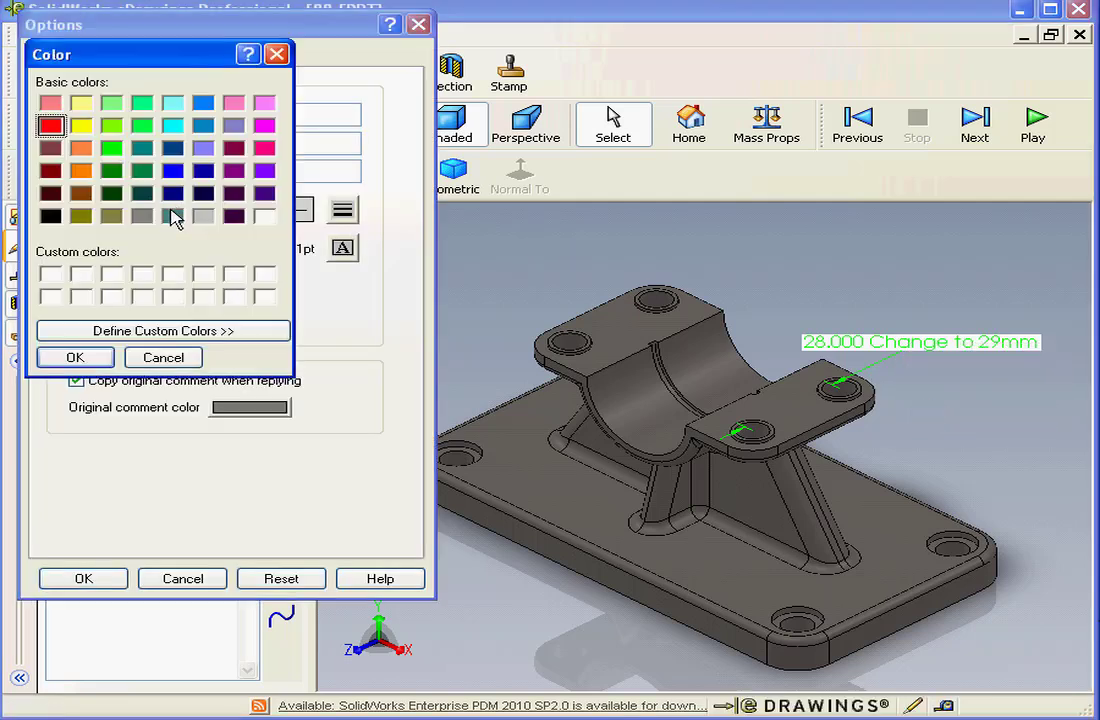
left_click(50, 170)
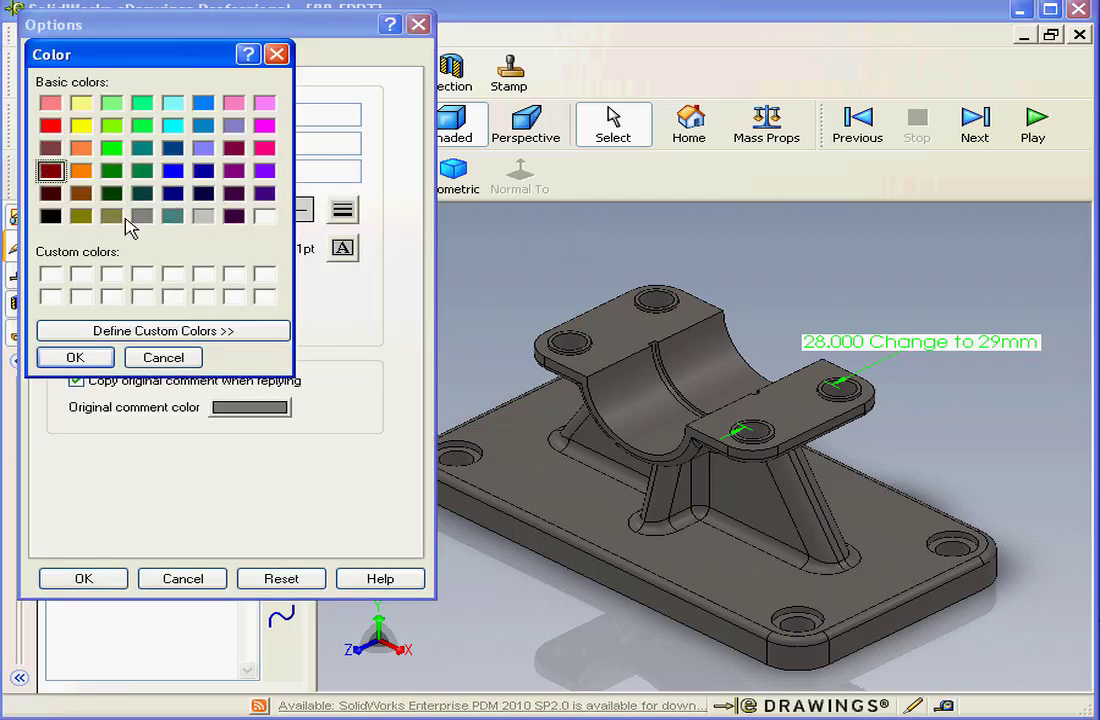
left_click(75, 357)
left_click(342, 248)
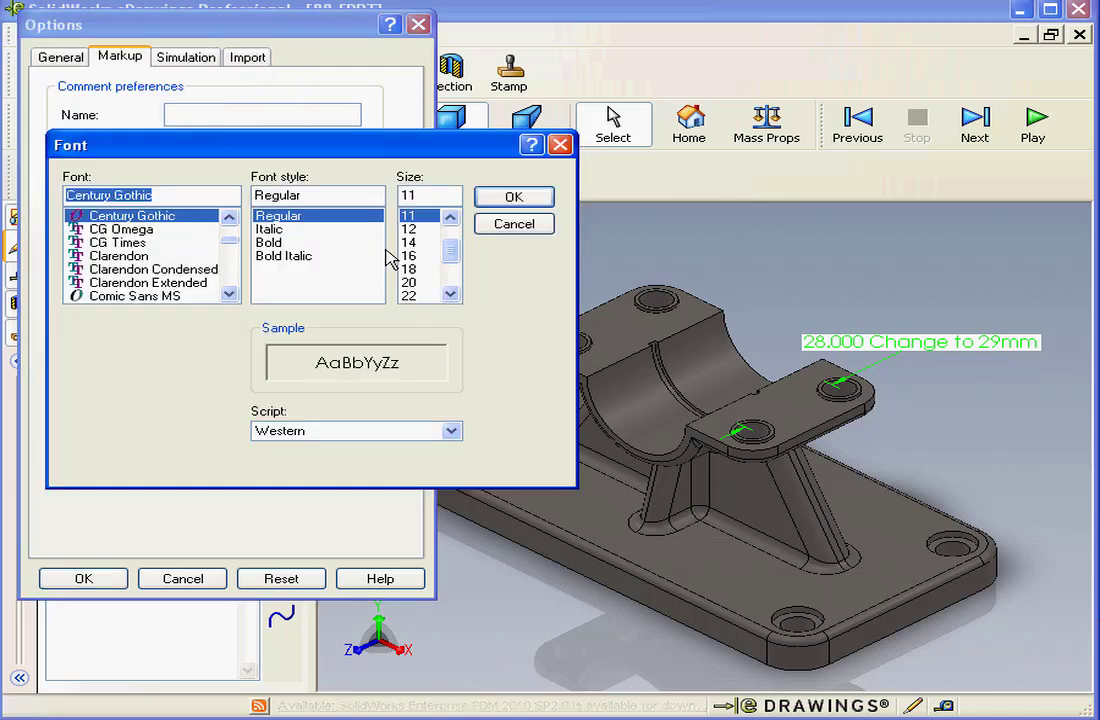
left_click(421, 230)
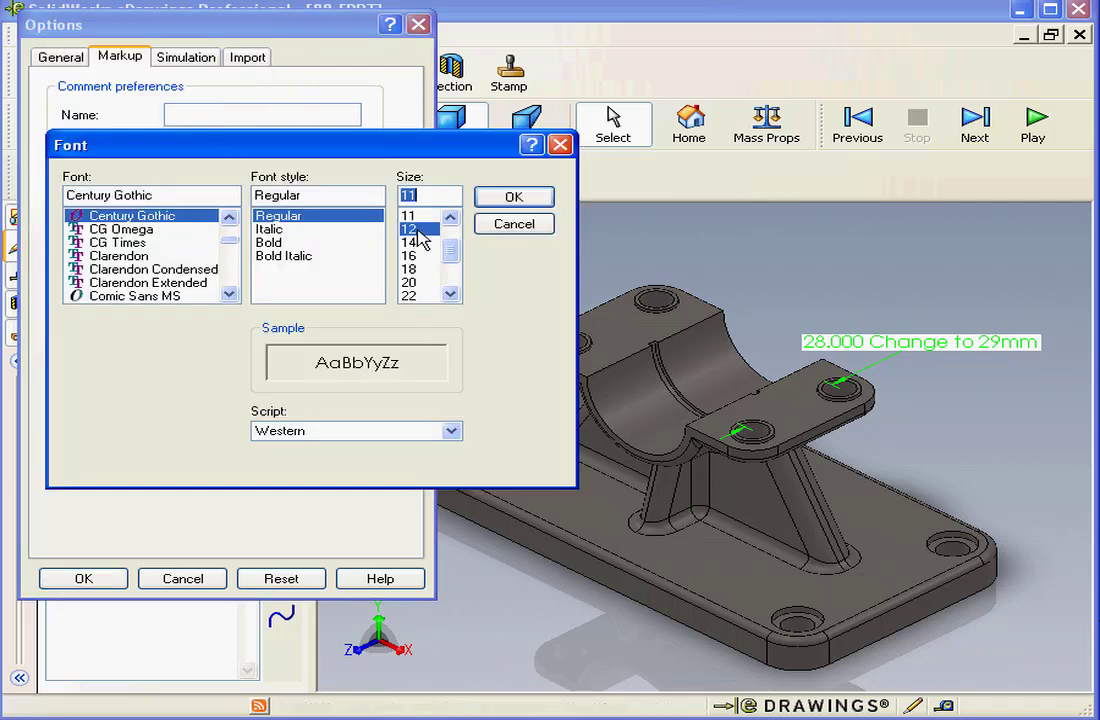
left_click(513, 224)
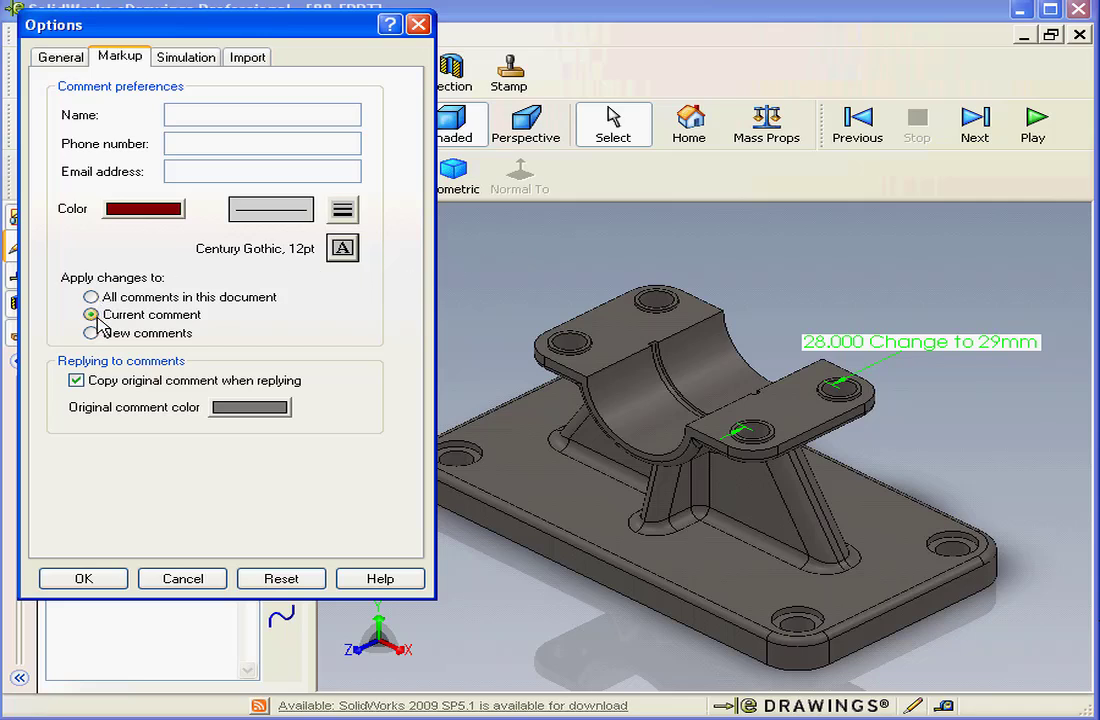
left_click(84, 578)
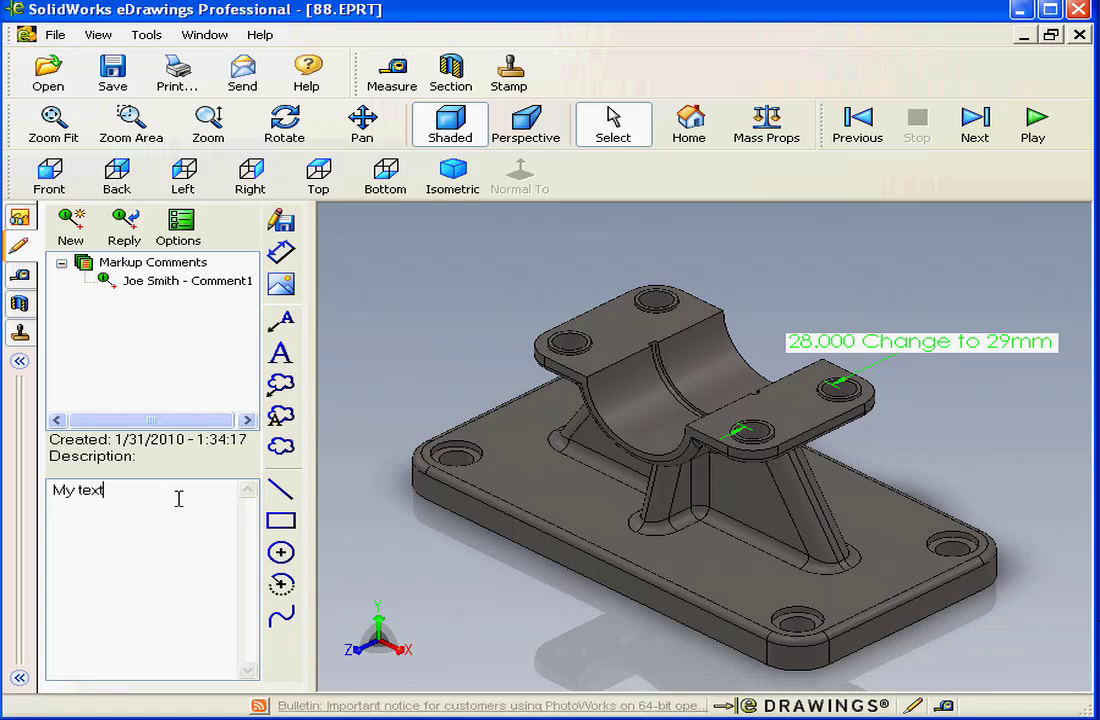
- Add a 'Chamfer?' leader note on the flange, then create an empty Comment2
left_click(283, 320)
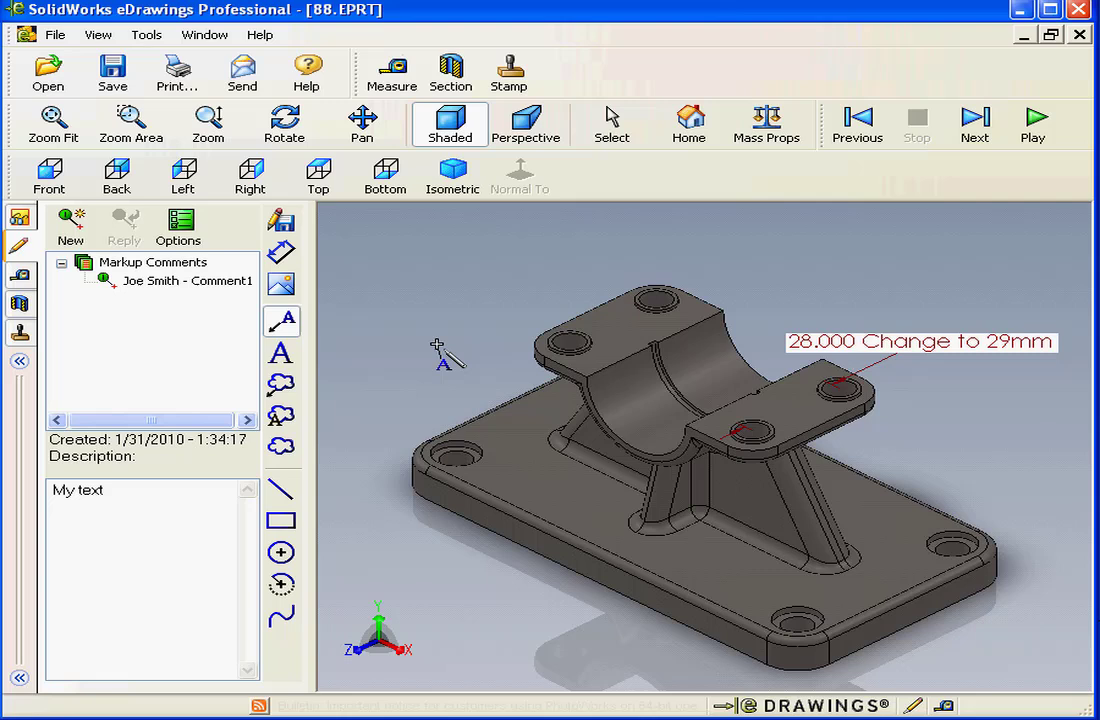
left_click(490, 320)
left_click(428, 283)
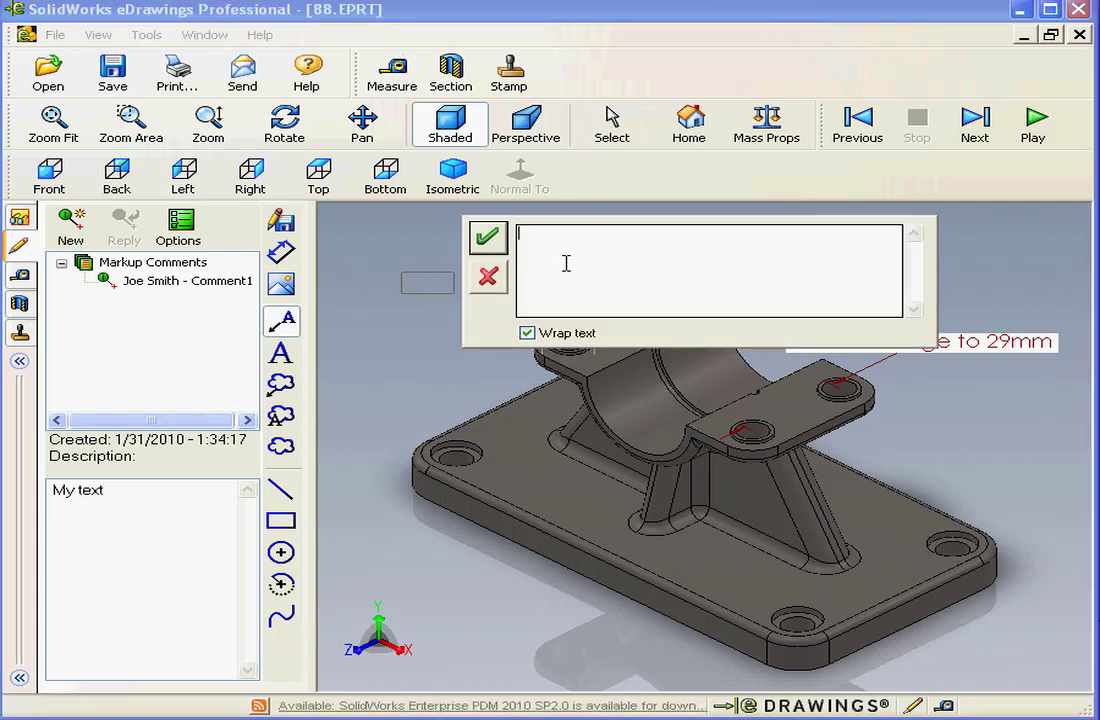
type("Chamfer")
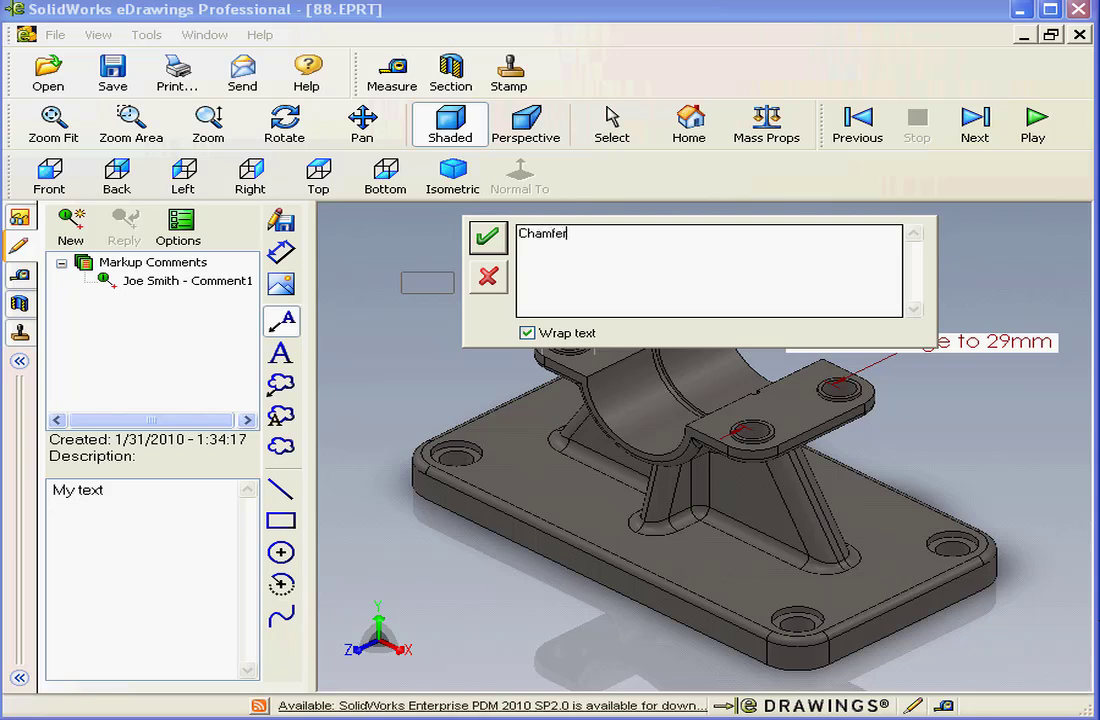
type("?")
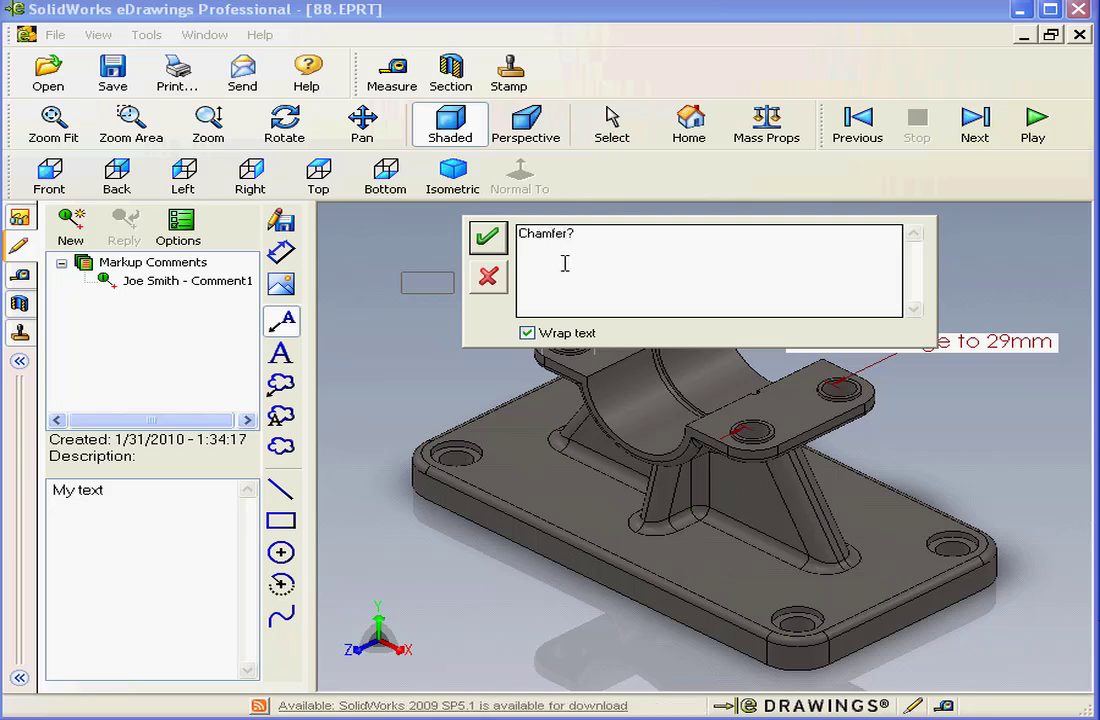
left_click(487, 237)
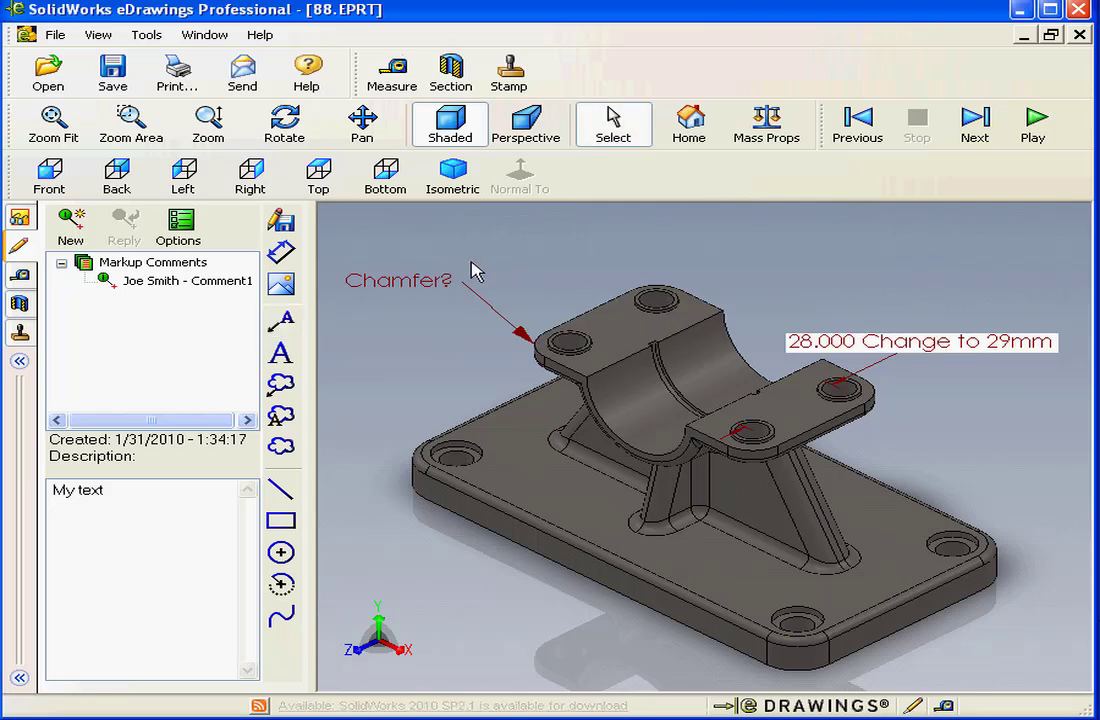
left_click(72, 226)
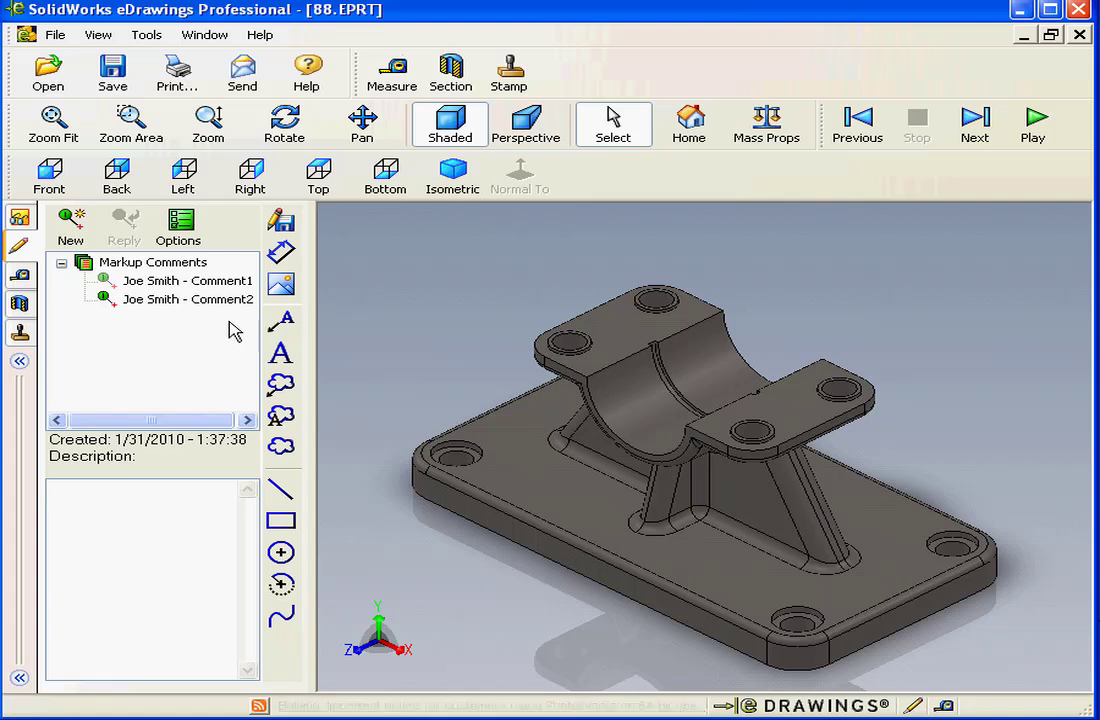
- Add a cloud callout reading 'Text' pointing at the base plate, then view Comment1
left_click(285, 390)
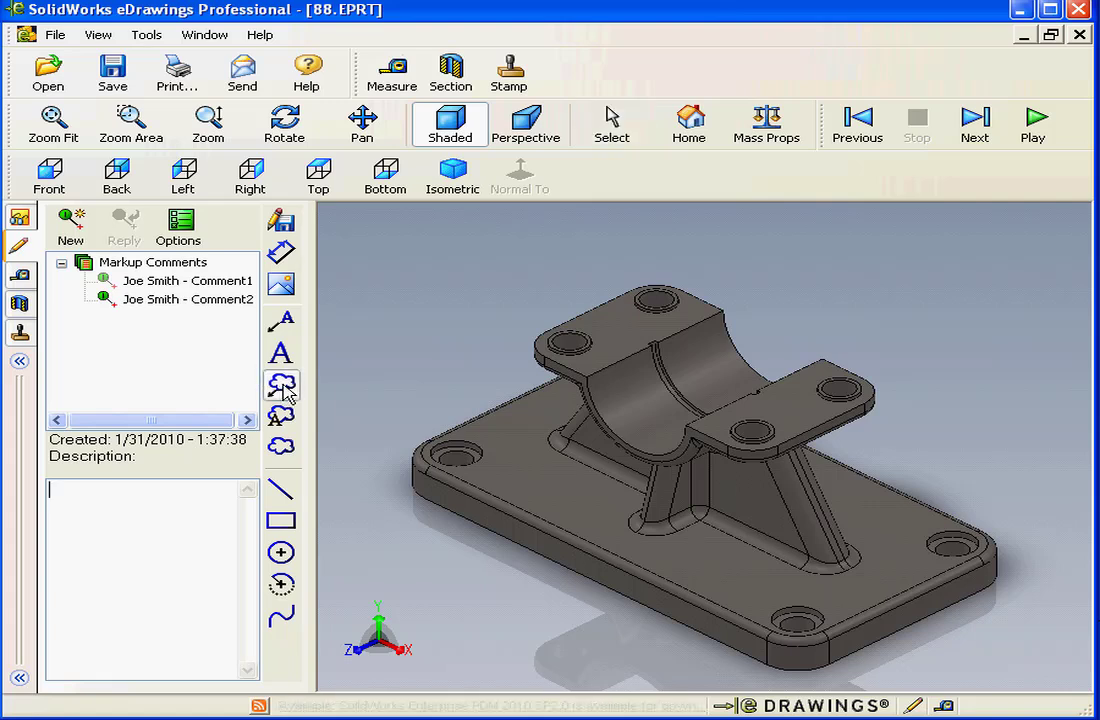
left_click(527, 503)
left_click(488, 558)
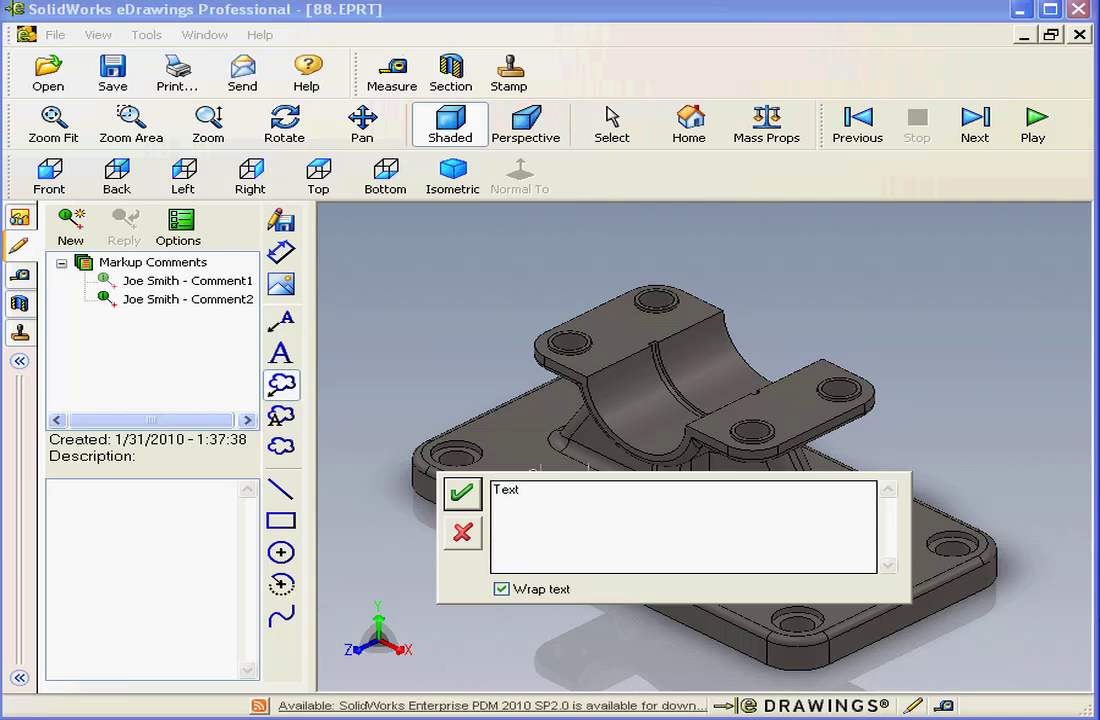
left_click(459, 493)
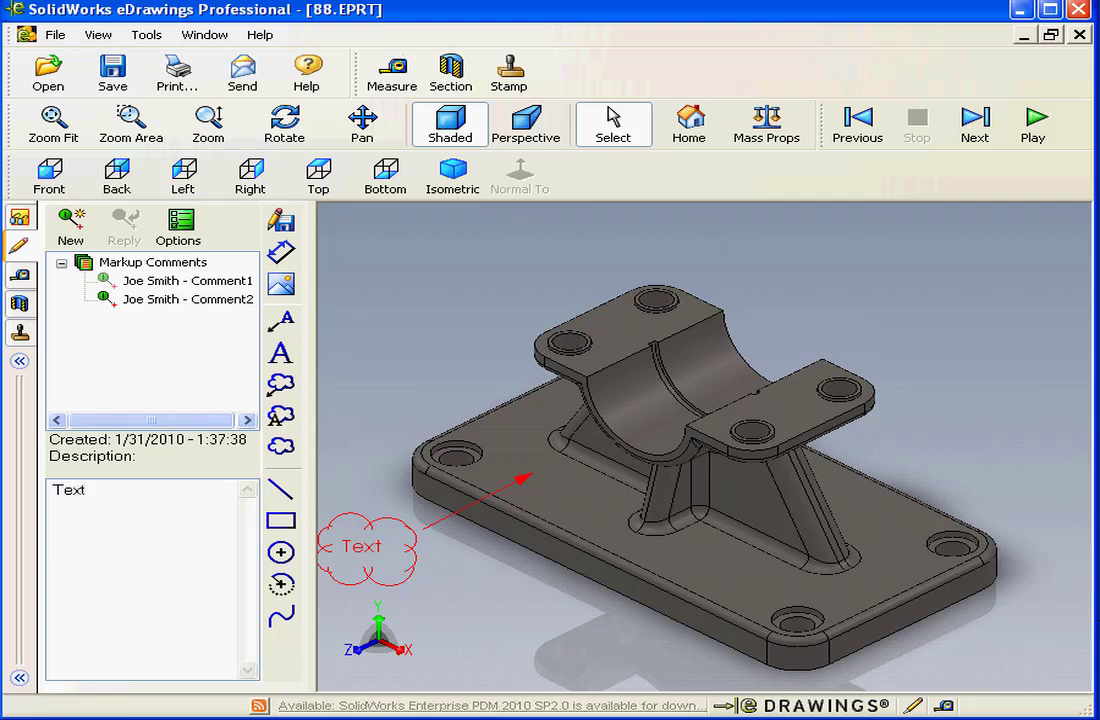
left_click(197, 284)
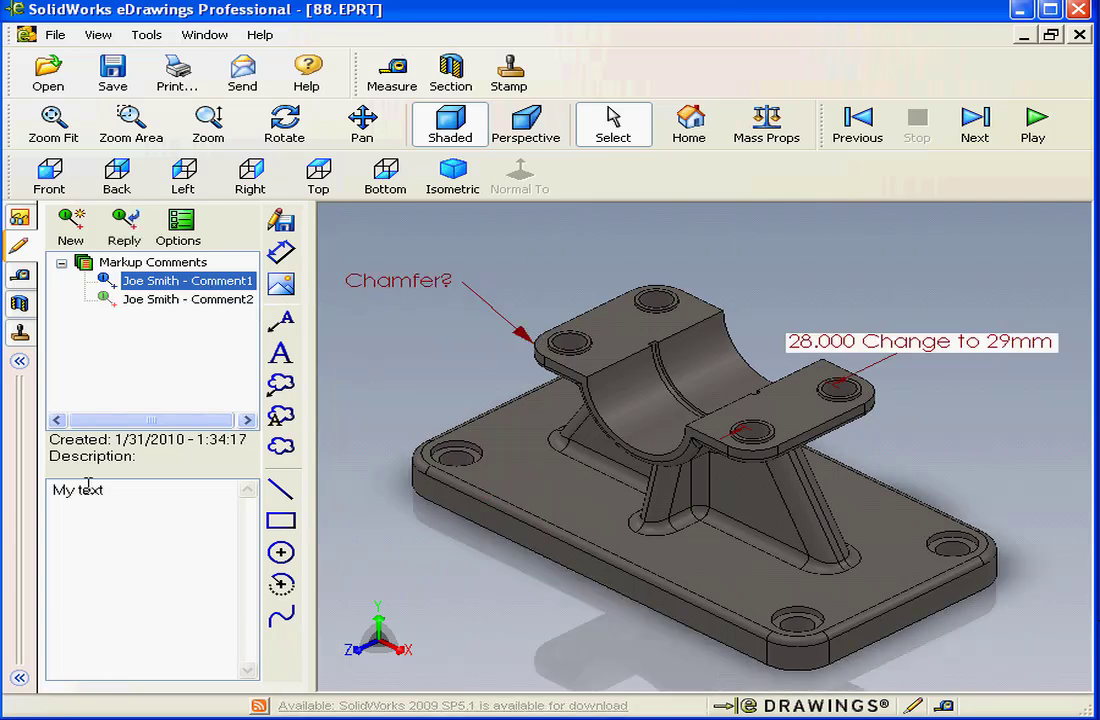
- Save markup from <All Reviewers> as 88-EPRT.All Reviews.markup in Exercise-SW-2010-Weldments
left_click(199, 301)
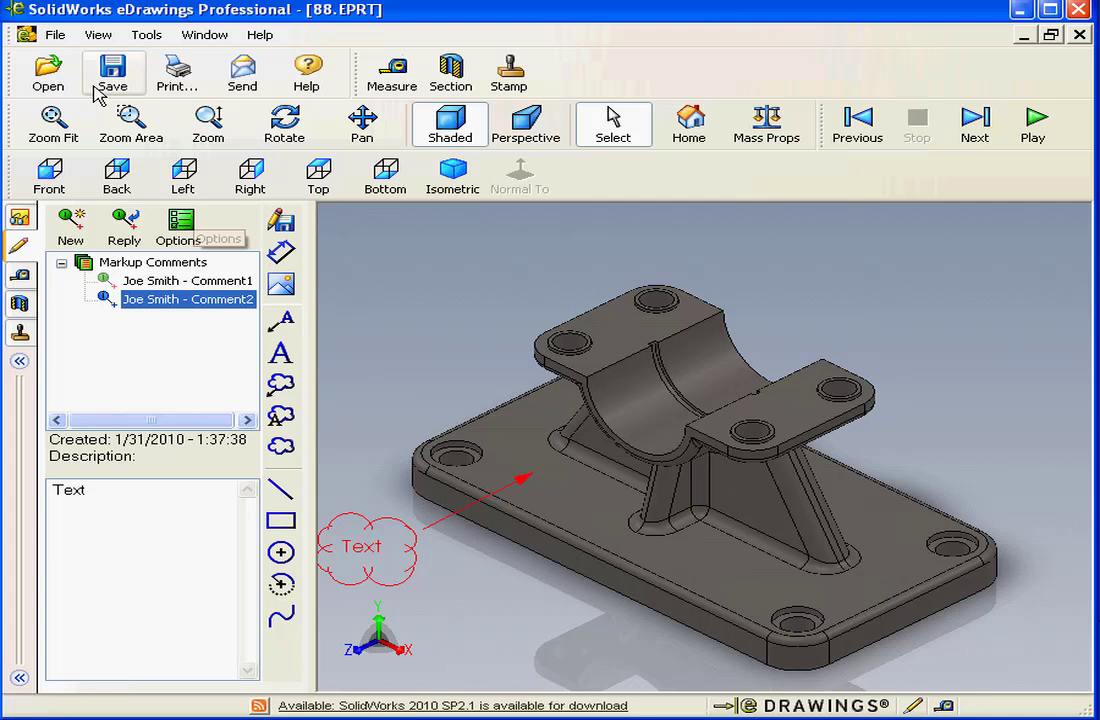
left_click(55, 35)
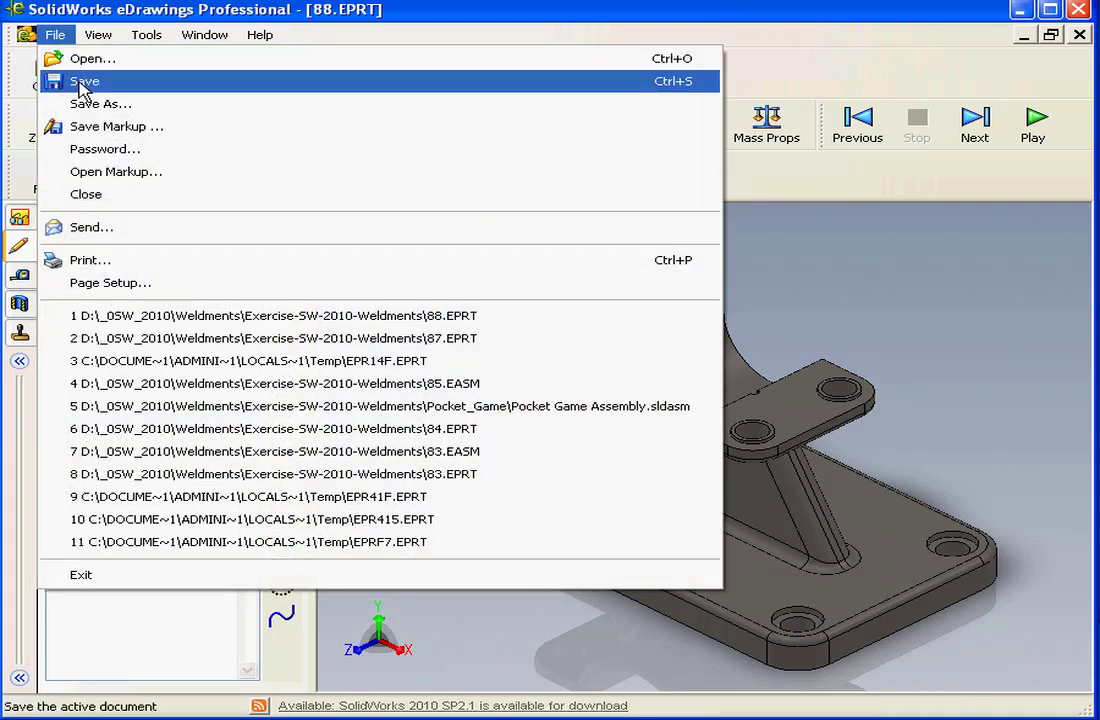
left_click(183, 128)
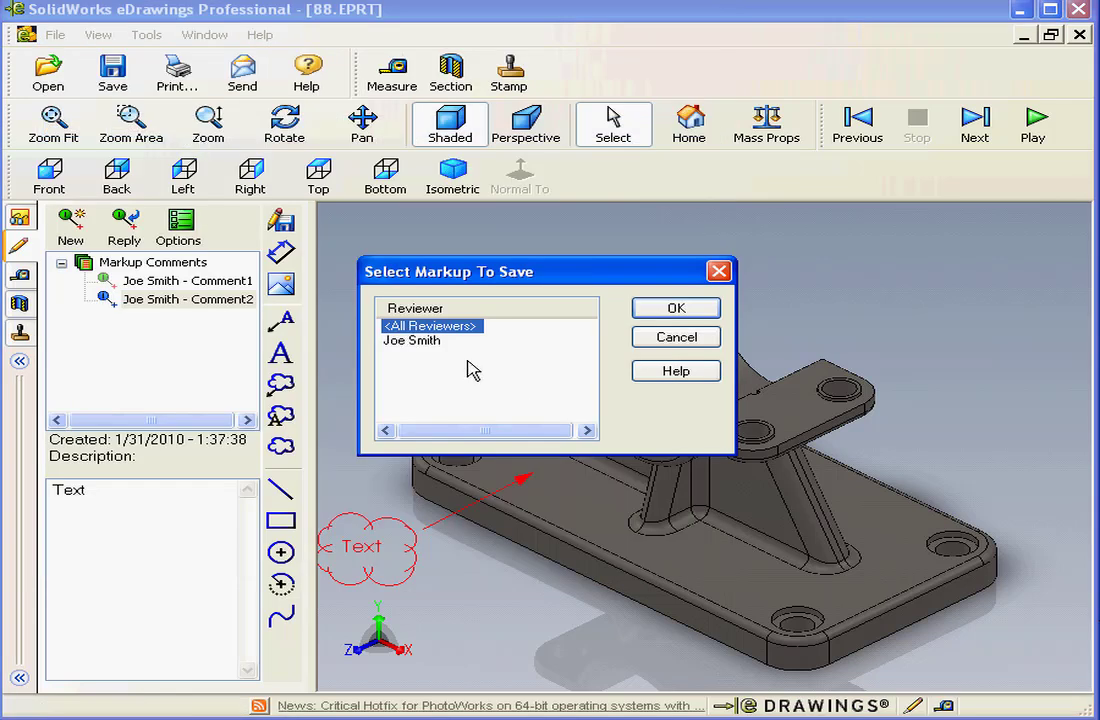
left_click(695, 310)
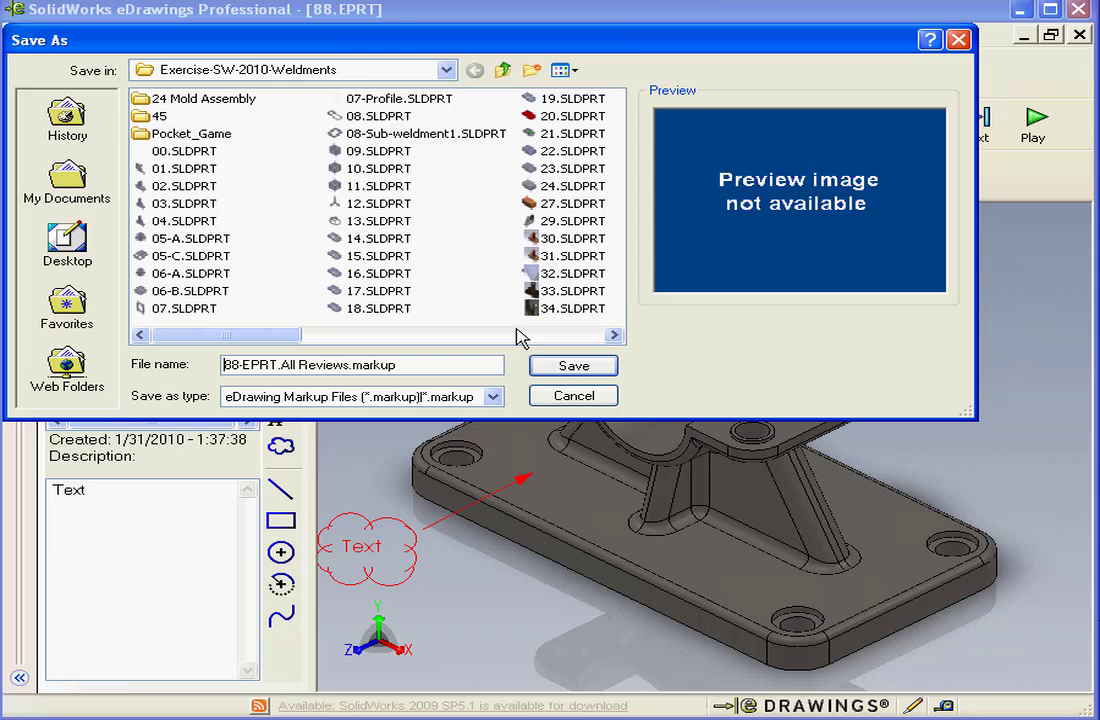
left_click(573, 367)
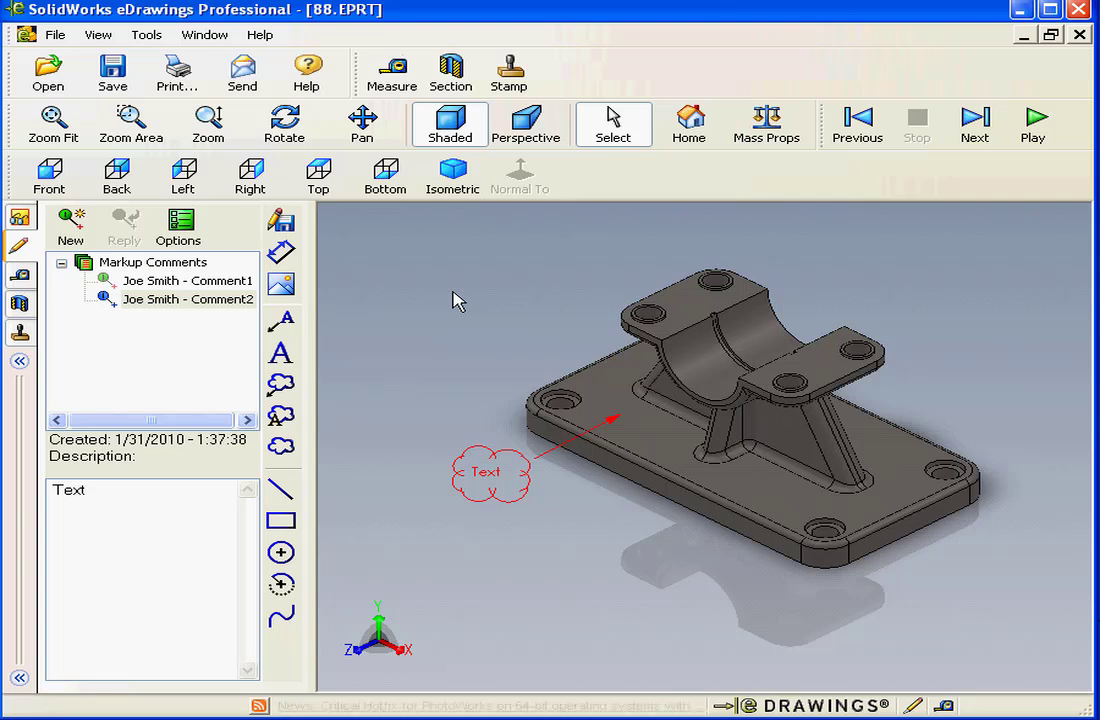
- Import 88-EPRT.All Reviews.markup, accepting renaming of the duplicate Comment1 and Comment2
right_click(157, 301)
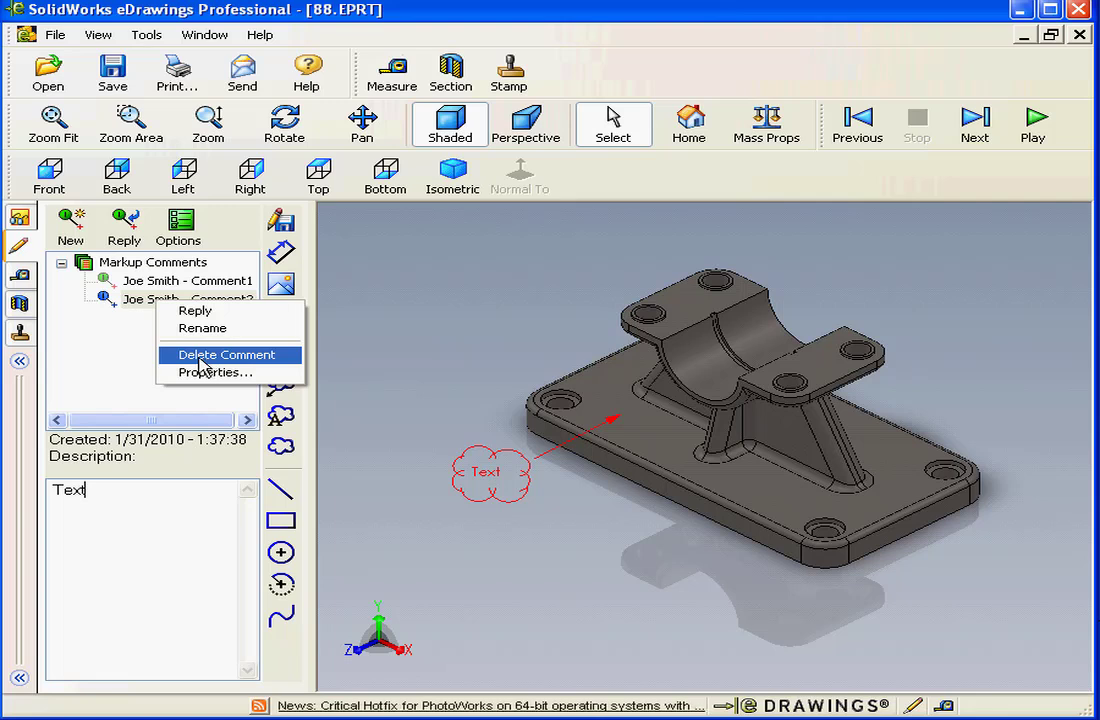
left_click(57, 36)
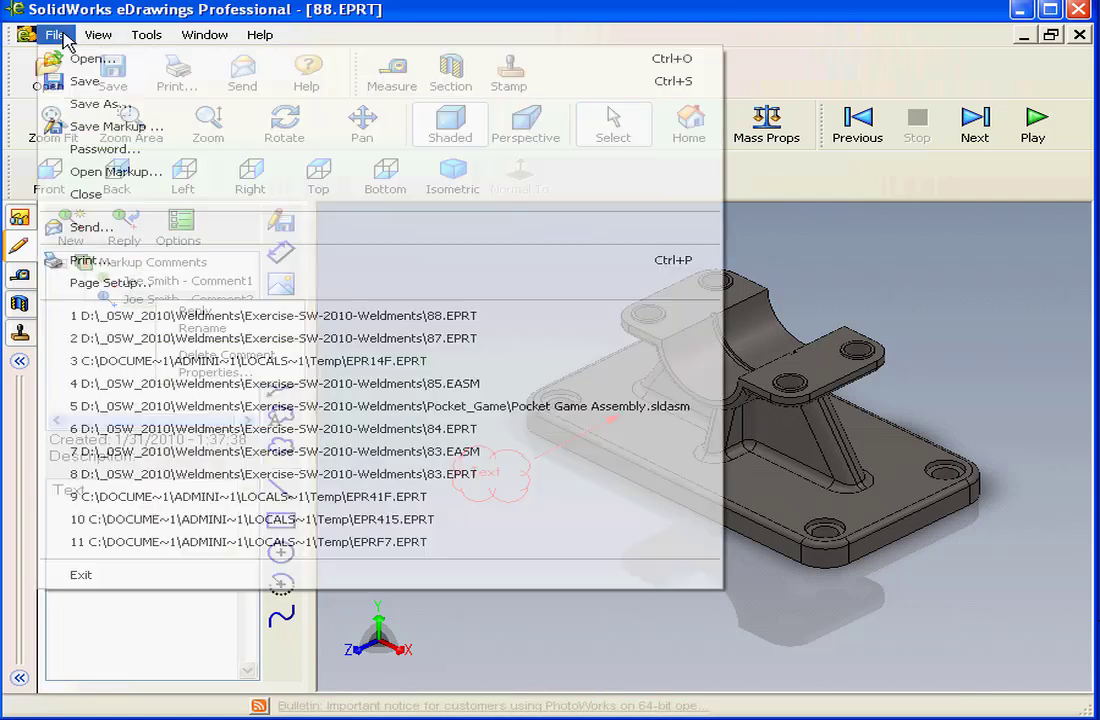
left_click(115, 172)
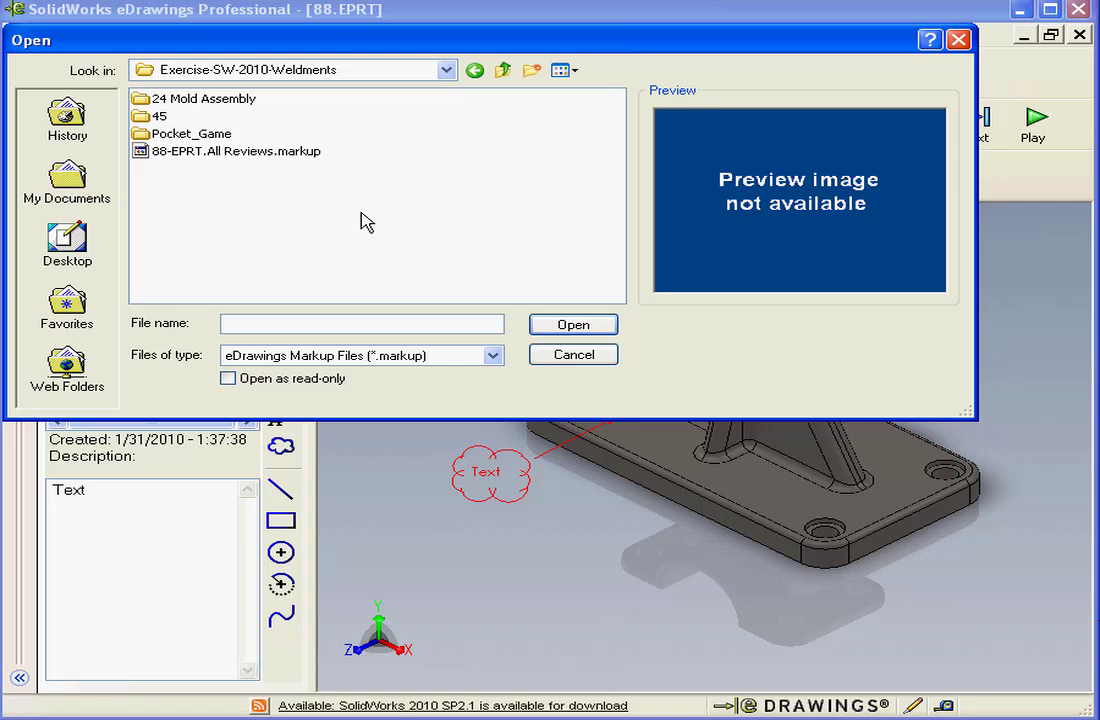
left_click(276, 155)
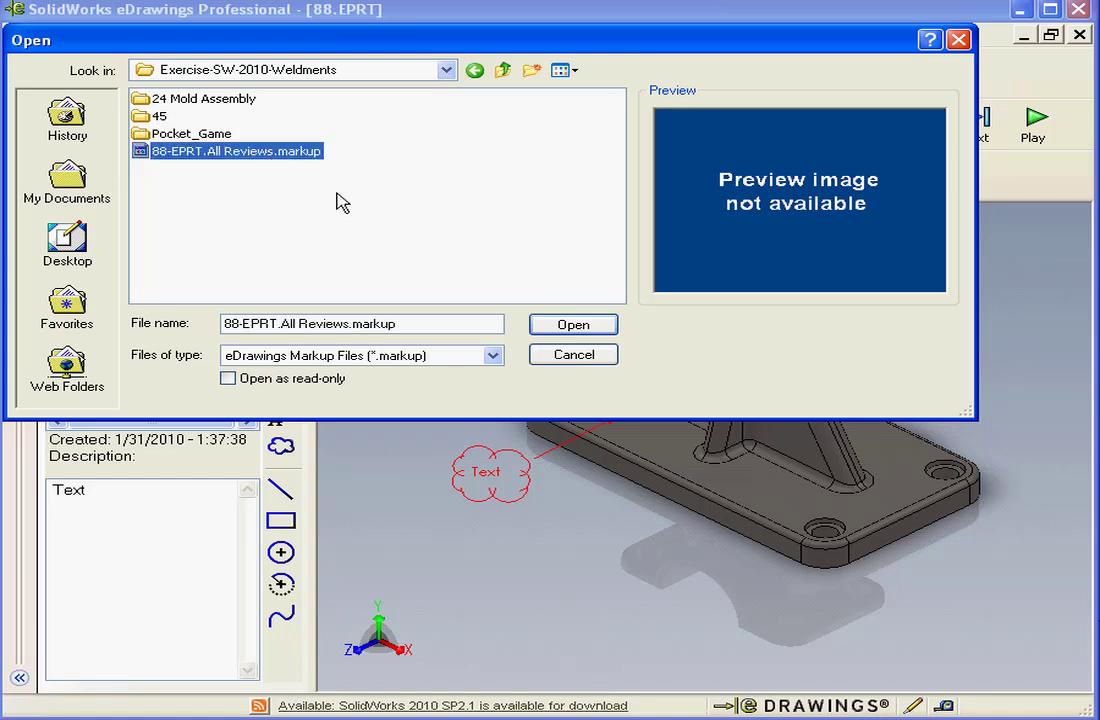
left_click(600, 325)
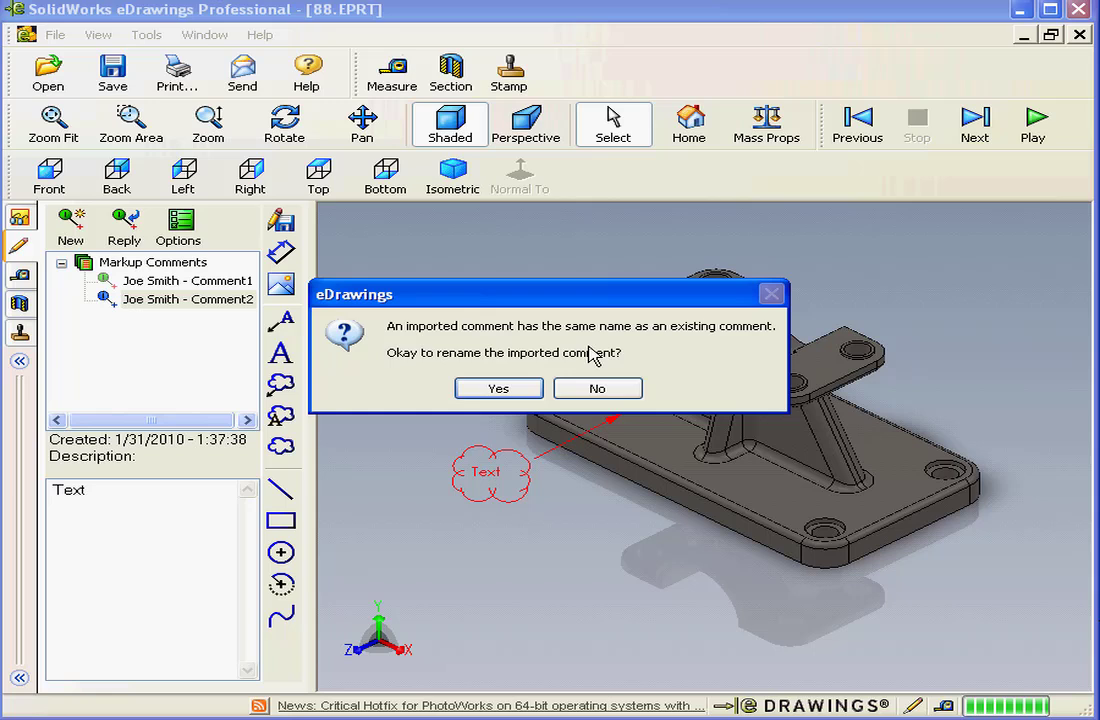
left_click(499, 388)
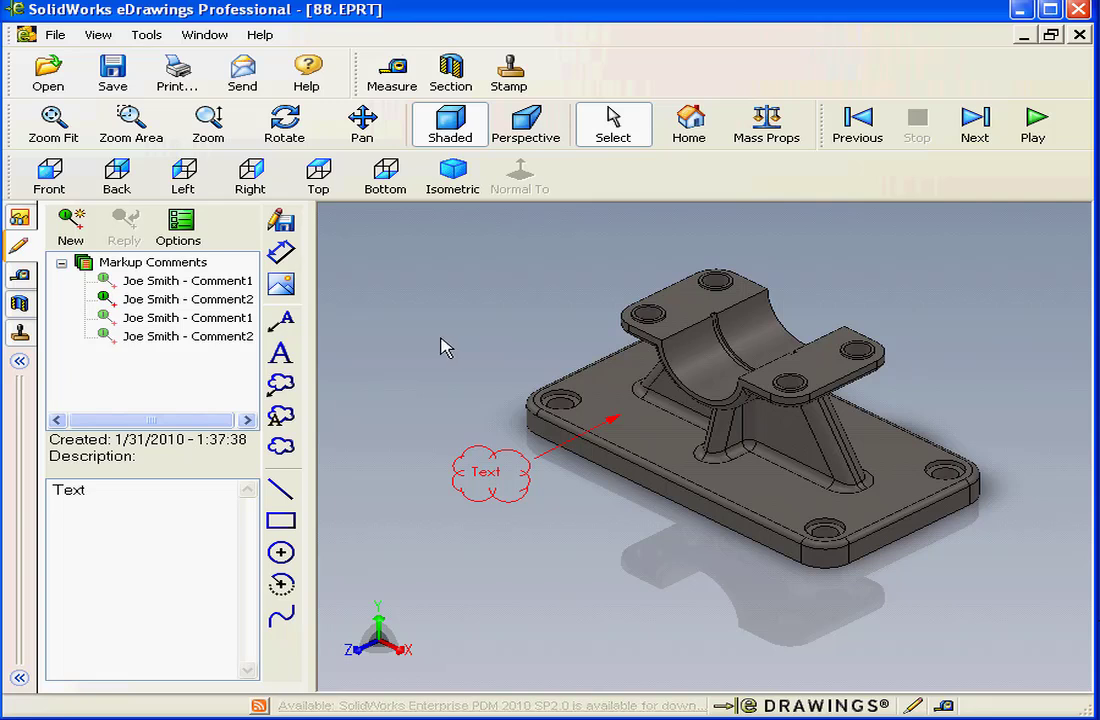
- Reply to the imported Comment1 with the description 'Reply text'
left_click(236, 318)
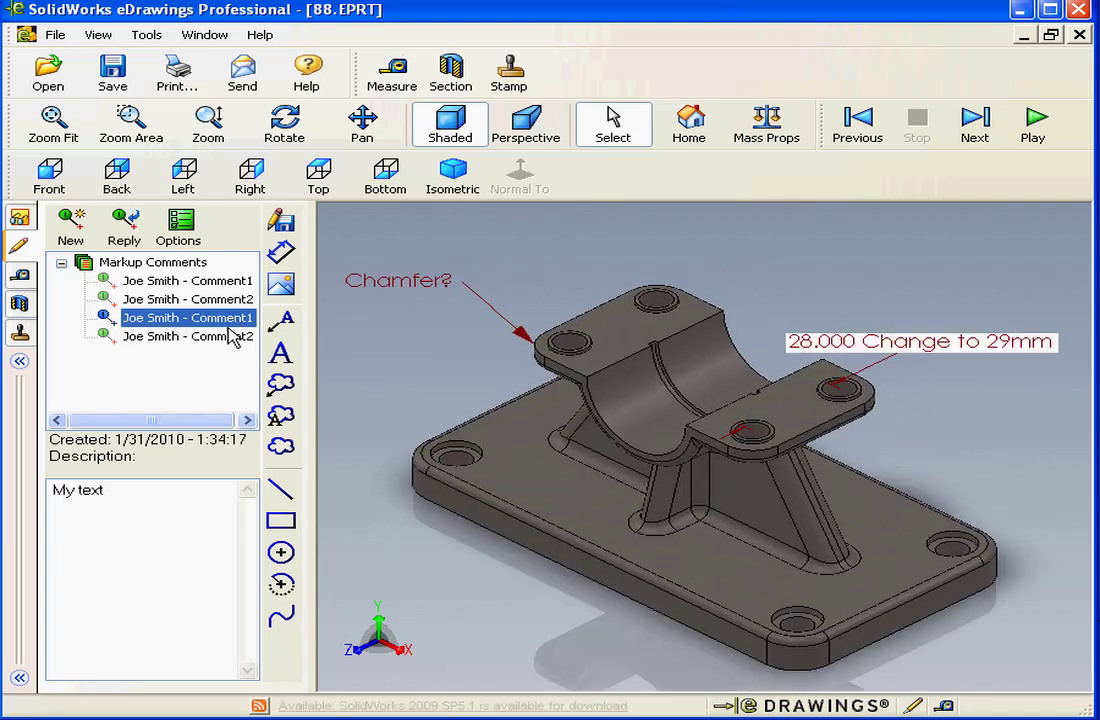
left_click(124, 222)
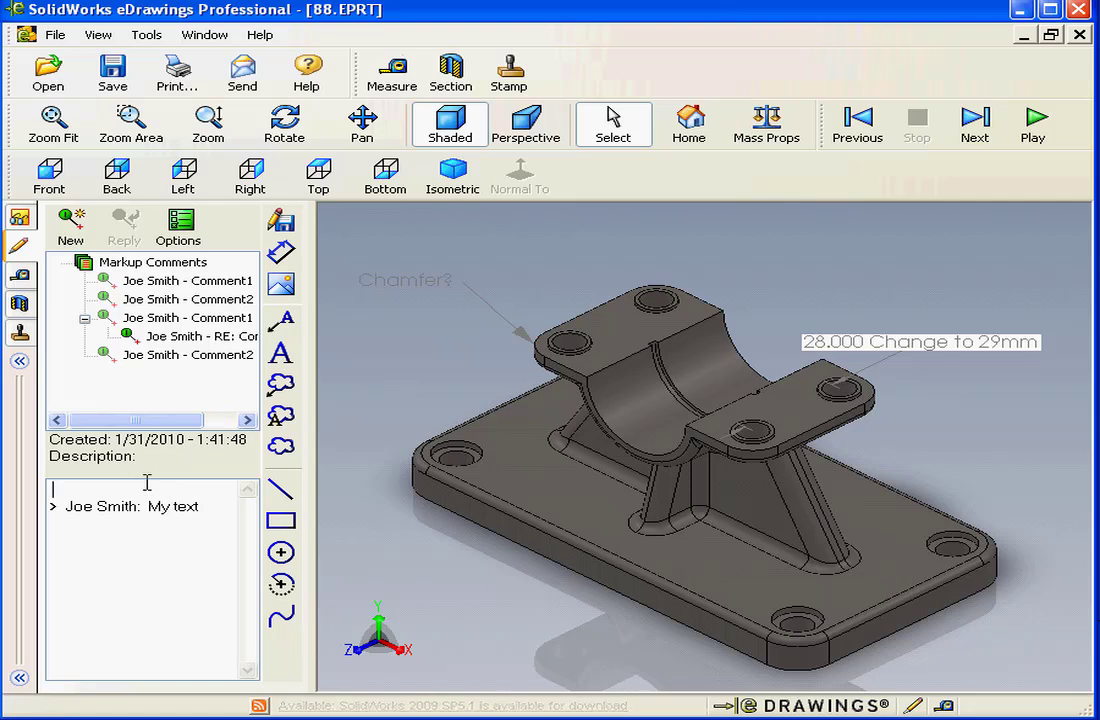
type("Reply text")
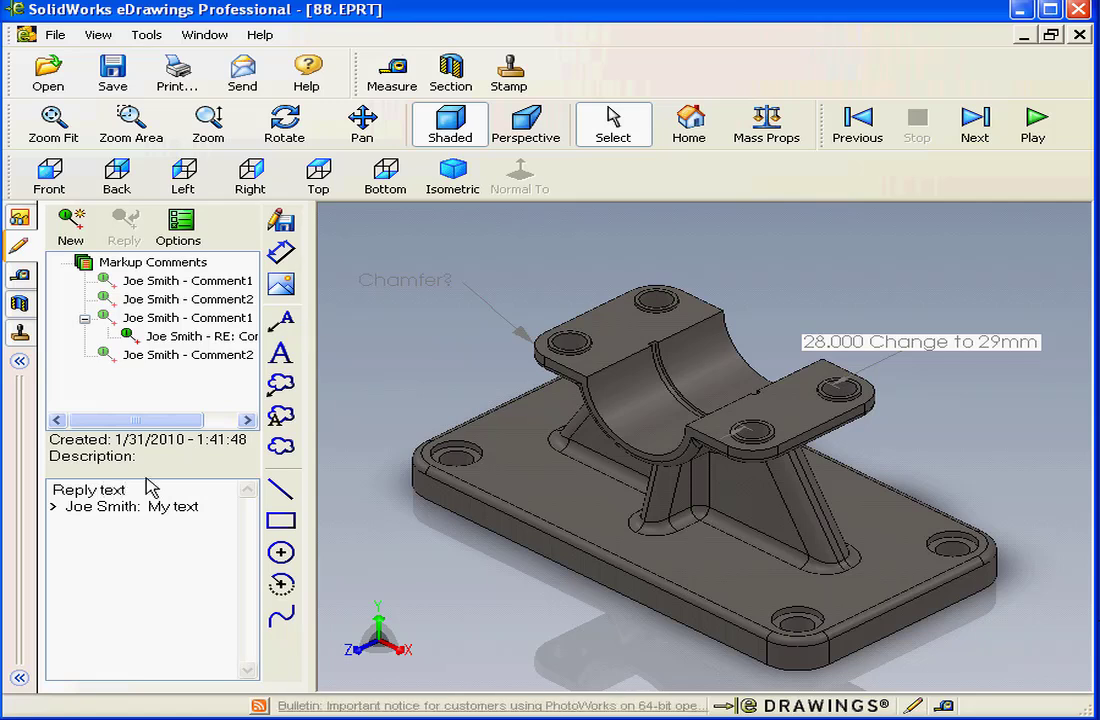
left_click(55, 35)
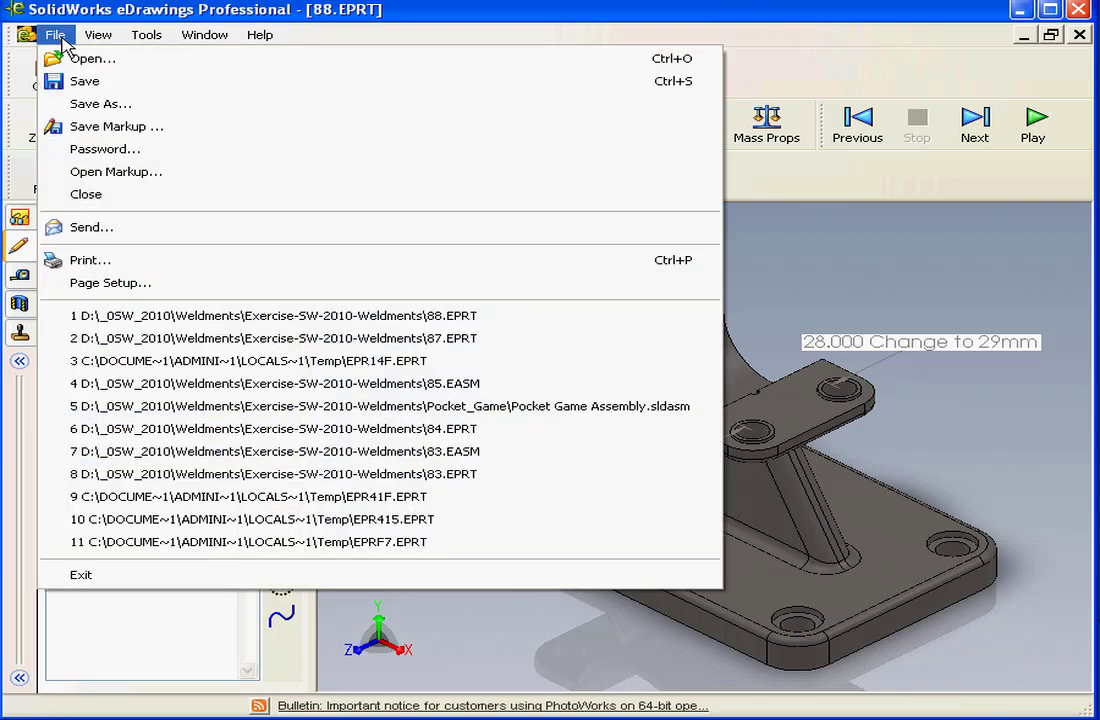
left_click(108, 127)
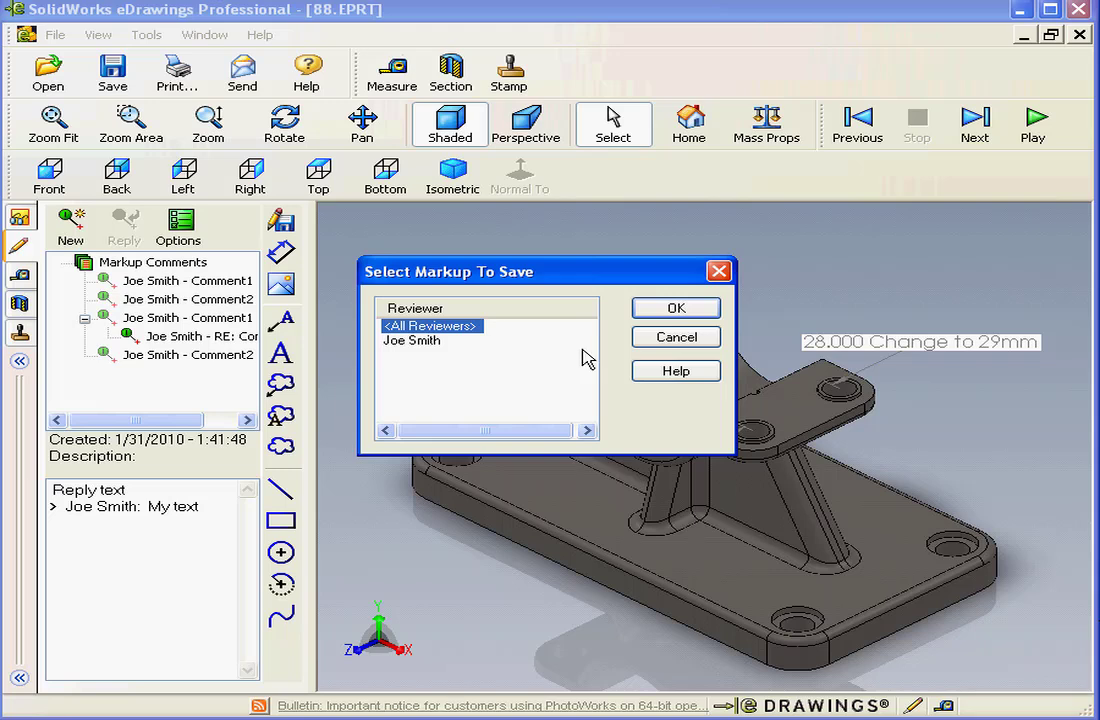
left_click(692, 341)
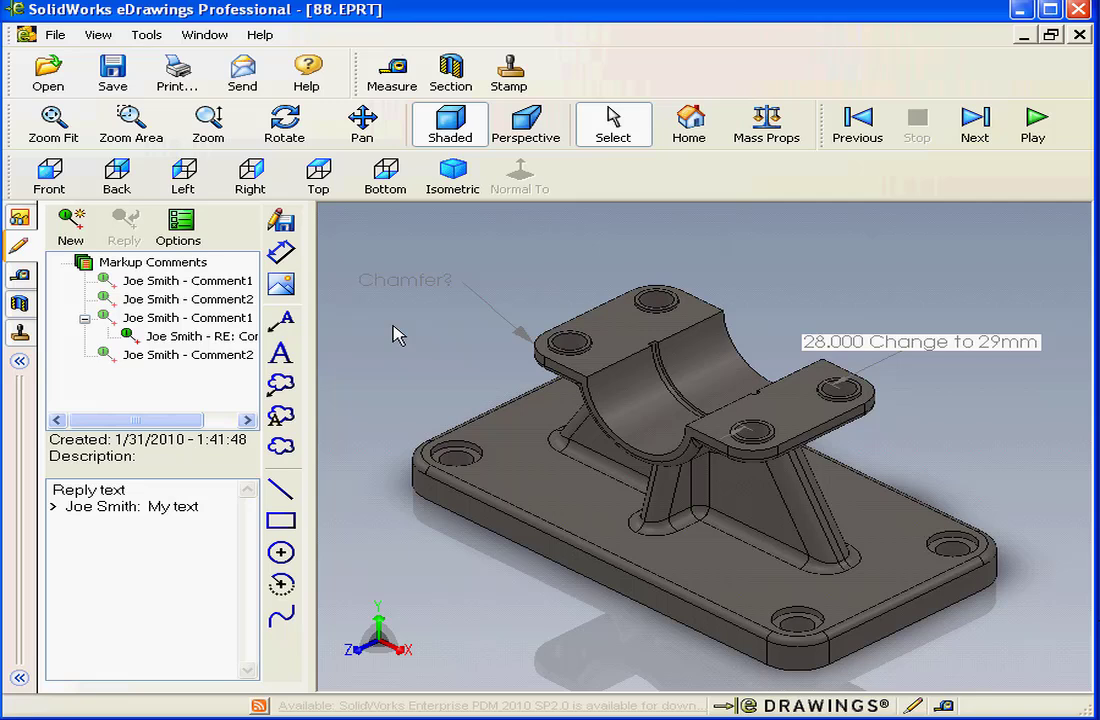